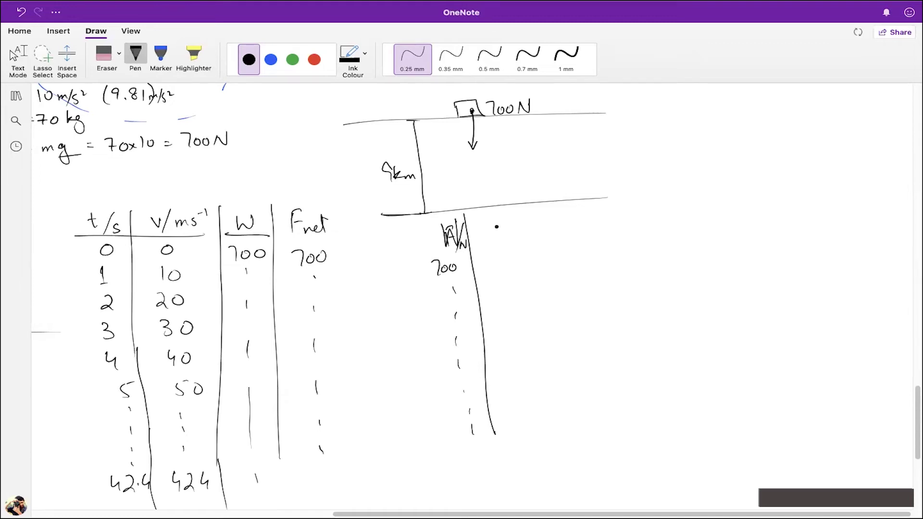
Handwrite an Air/N column with 0 as its first entry, a vertical divider after it, and an Fnet heading beyond the divider
{"action": "left_click_drag", "start_coordinate": [501, 219], "coordinate": [505, 234]}
{"action": "left_click_drag", "start_coordinate": [497, 230], "coordinate": [523, 239]}
{"action": "mouse_move", "coordinate": [529, 239]}
{"action": "left_mouse_down"}
{"action": "mouse_move", "coordinate": [544, 226]}
{"action": "mouse_move", "coordinate": [569, 430]}
{"action": "left_mouse_up"}
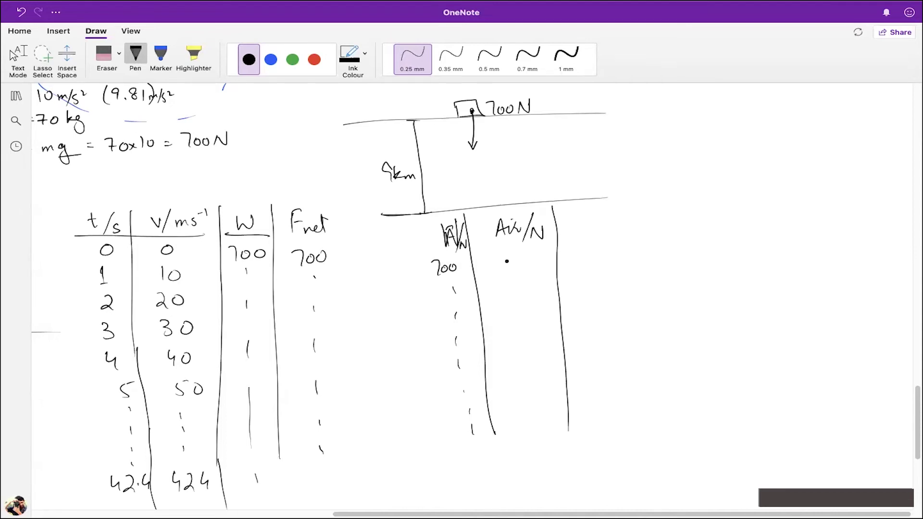
{"action": "left_click_drag", "start_coordinate": [509, 253], "coordinate": [511, 254]}
{"action": "mouse_move", "coordinate": [576, 210]}
{"action": "left_mouse_down"}
{"action": "mouse_move", "coordinate": [572, 227]}
{"action": "mouse_move", "coordinate": [596, 235]}
{"action": "left_mouse_up"}
{"action": "left_click_drag", "start_coordinate": [590, 222], "coordinate": [601, 219]}
Draw a red upward force arrow from the box in the falling-object sketch and label it Air
{"action": "scroll", "coordinate": [538, 261], "scroll_direction": "up", "scroll_amount": 3}
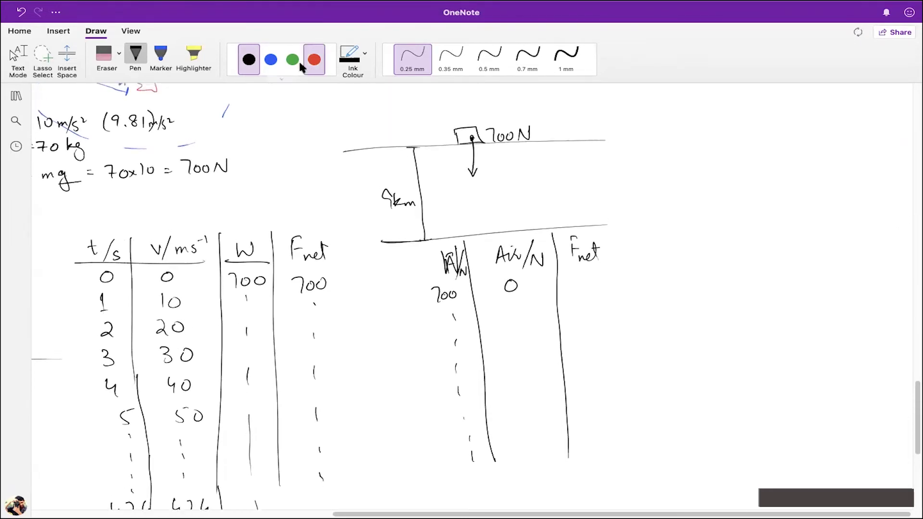
{"action": "left_click", "coordinate": [314, 59]}
{"action": "left_click_drag", "start_coordinate": [467, 113], "coordinate": [479, 114]}
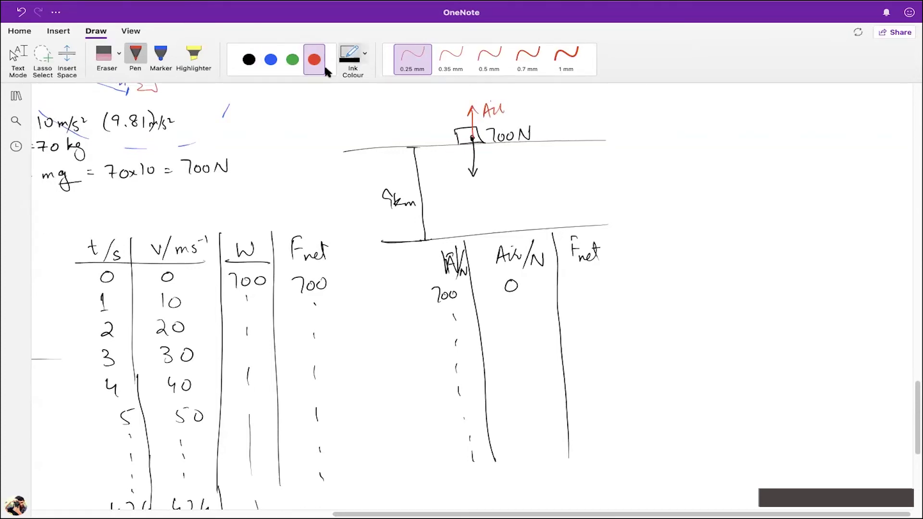
In black ink, write 700 under the new Fnet heading and close that column with a vertical line
{"action": "left_click", "coordinate": [249, 60]}
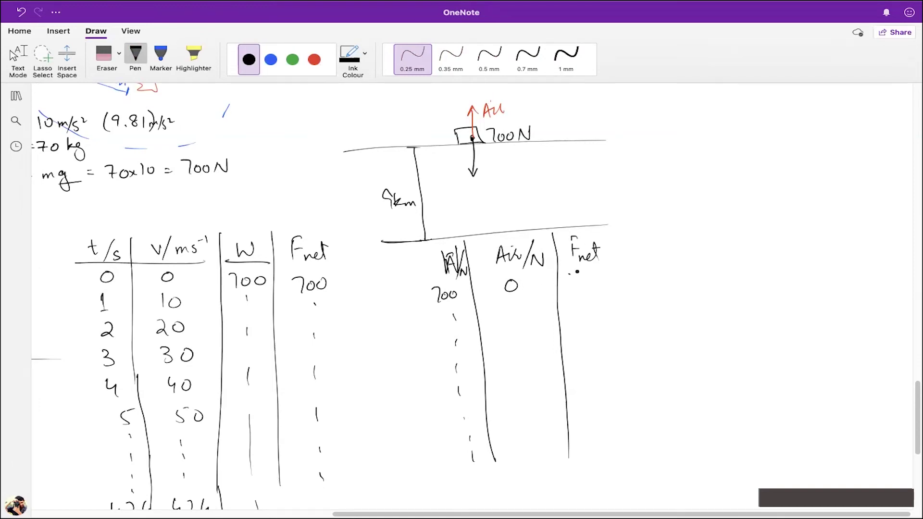
{"action": "left_click_drag", "start_coordinate": [582, 282], "coordinate": [584, 278]}
{"action": "left_click_drag", "start_coordinate": [597, 276], "coordinate": [598, 276]}
{"action": "scroll", "coordinate": [582, 284], "scroll_direction": "down", "scroll_amount": 1}
{"action": "left_click_drag", "start_coordinate": [611, 220], "coordinate": [610, 478]}
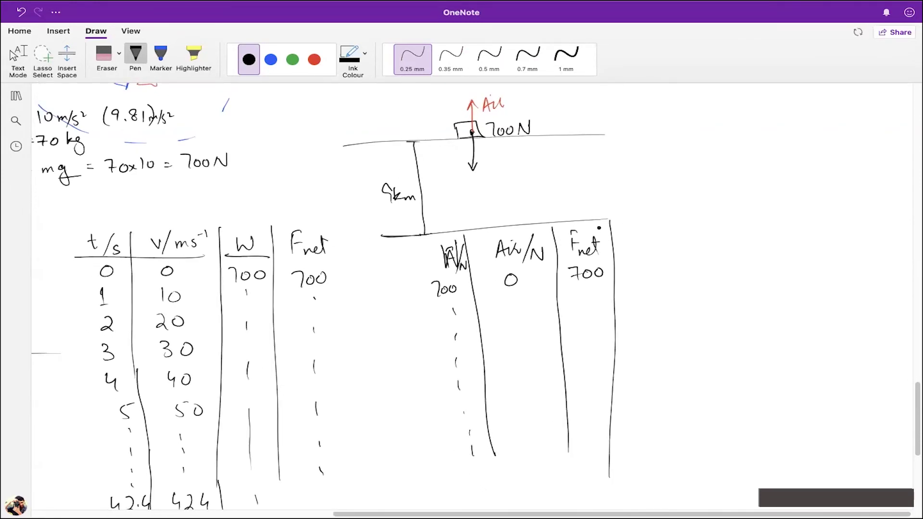
Switch to the blank Excel workbook and enter the headings Weight, Air and Fnet in A1 to C1
{"action": "left_click", "coordinate": [18, 59]}
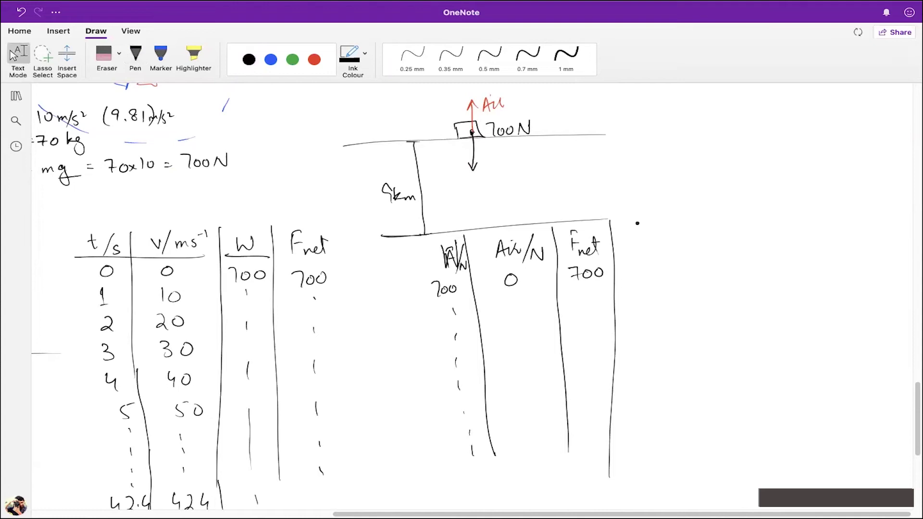
{"action": "scroll", "coordinate": [638, 223], "scroll_direction": "left", "scroll_amount": 10}
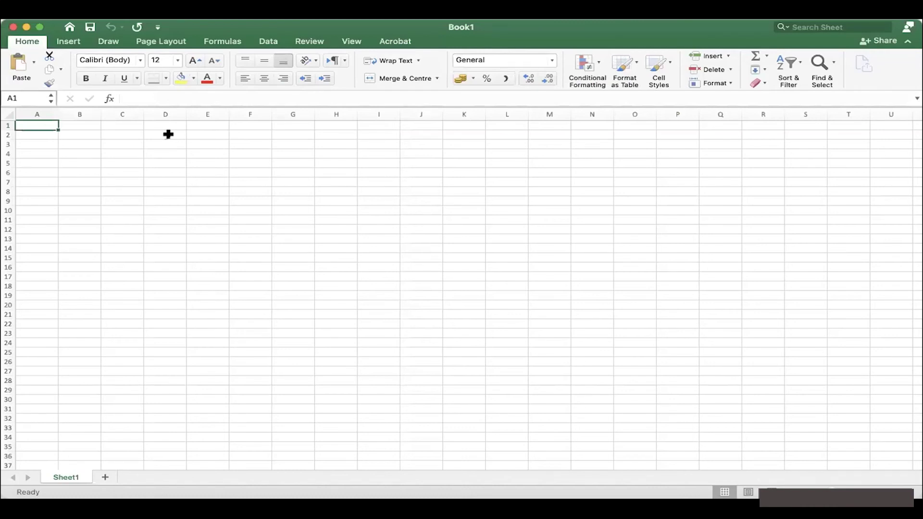
{"action": "type", "text": "Weight"}
{"action": "key", "text": "Tab"}
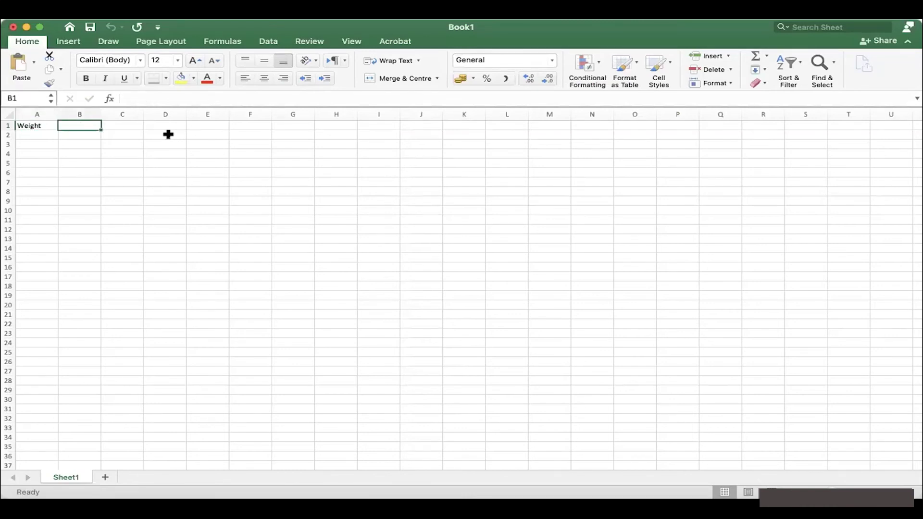
{"action": "type", "text": "Air"}
{"action": "key", "text": "Tab"}
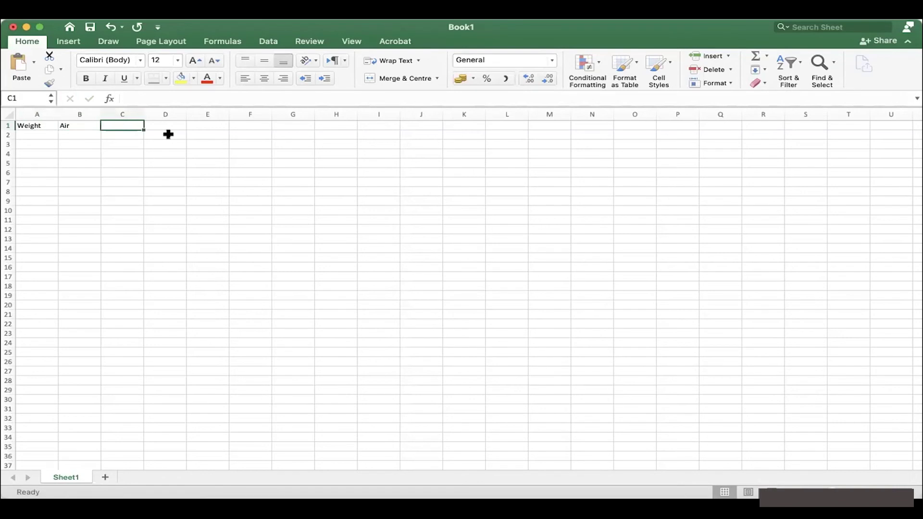
{"action": "type", "text": "Fnet"}
{"action": "key", "text": "Tab"}
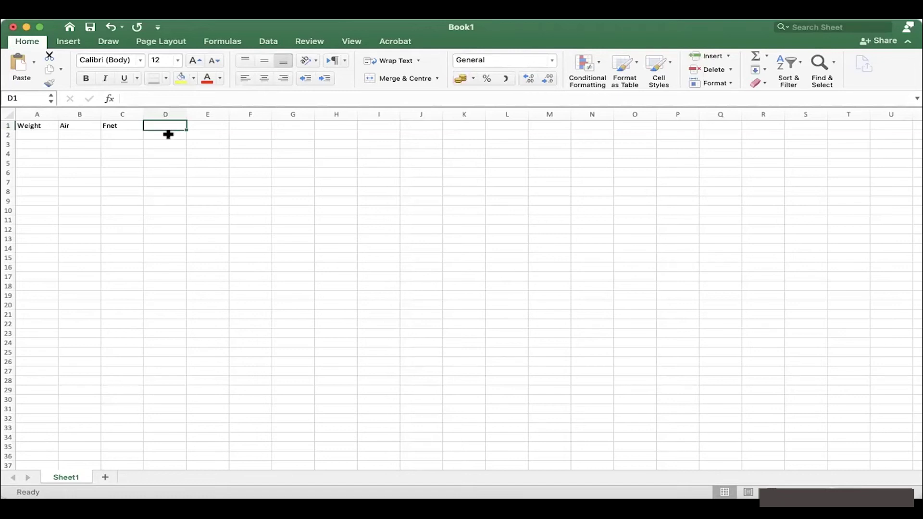
Add the headings t/s, a and v in D1 to F1
{"action": "type", "text": "t/s"}
{"action": "key", "text": "Tab"}
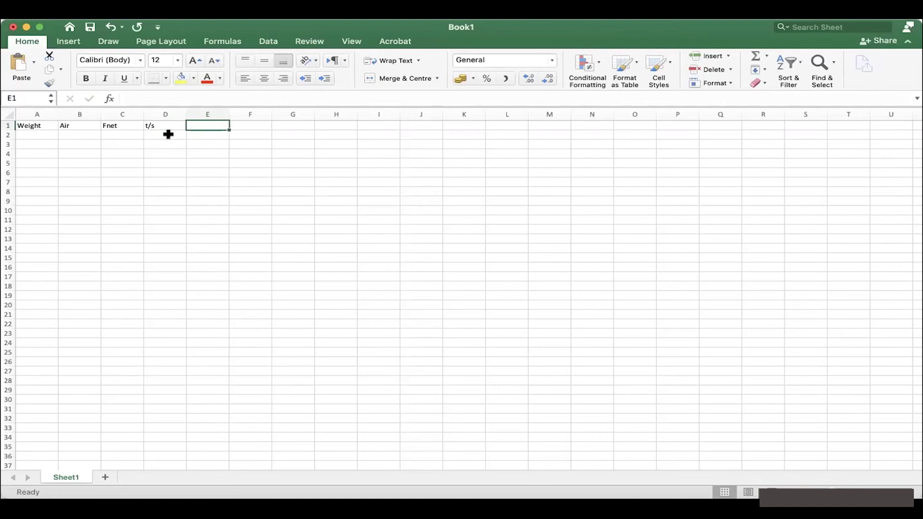
{"action": "type", "text": "a"}
{"action": "key", "text": "Tab"}
{"action": "type", "text": "v"}
{"action": "key", "text": "Return"}
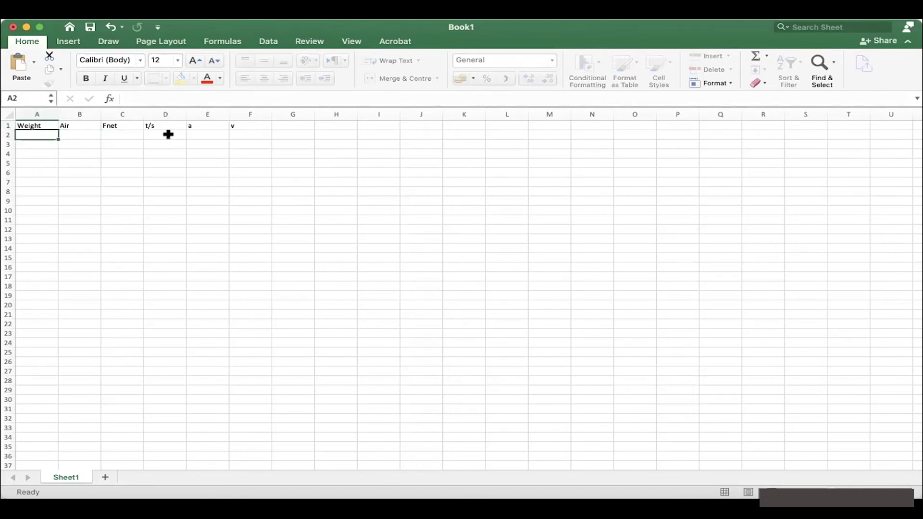
Enter 700 as the weight in A2 and fill it down to A30
{"action": "type", "text": "7000"}
{"action": "key", "text": "BackSpace"}
{"action": "key", "text": "Return"}
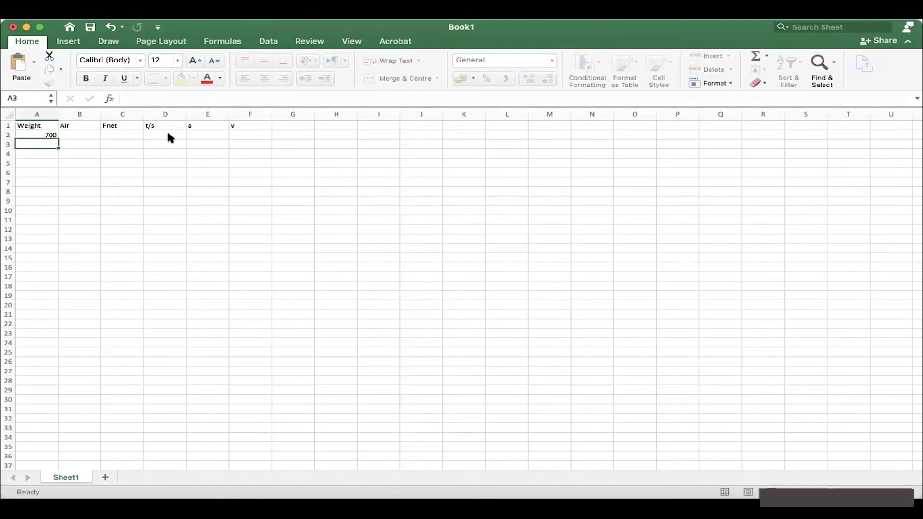
{"action": "key", "text": "Up"}
{"action": "left_click_drag", "start_coordinate": [59, 140], "coordinate": [41, 400]}
Enter 0 as the air resistance in B2 and the net force formula =A2-B2 in C2
{"action": "left_click", "coordinate": [70, 135]}
{"action": "type", "text": "0"}
{"action": "key", "text": "Tab"}
{"action": "type", "text": "="}
{"action": "key", "text": "Left"}
{"action": "key", "text": "Left"}
{"action": "type", "text": "-"}
{"action": "key", "text": "Left"}
{"action": "key", "text": "Return"}
{"action": "key", "text": "Up"}
{"action": "key", "text": "Right"}
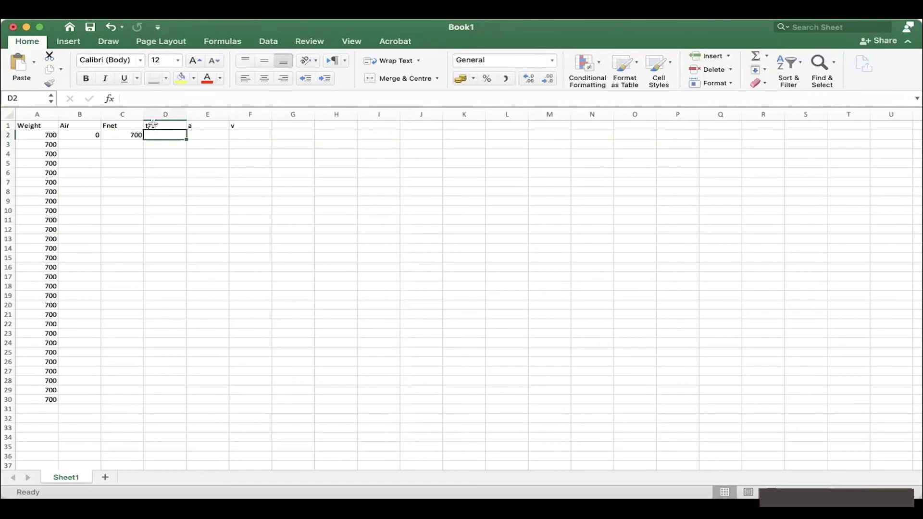
Enter 0 as the starting time in D2
{"action": "scroll", "coordinate": [148, 156], "scroll_direction": "up", "scroll_amount": 5}
{"action": "type", "text": "0"}
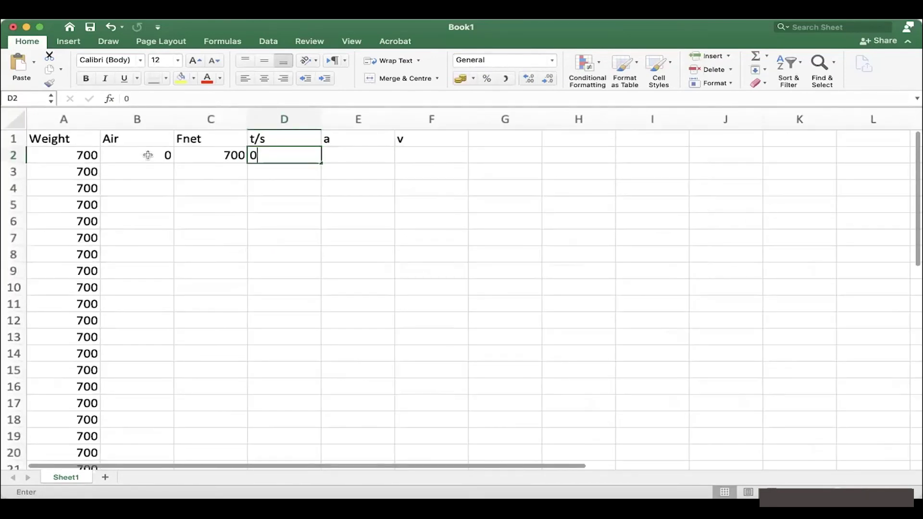
{"action": "key", "text": "Tab"}
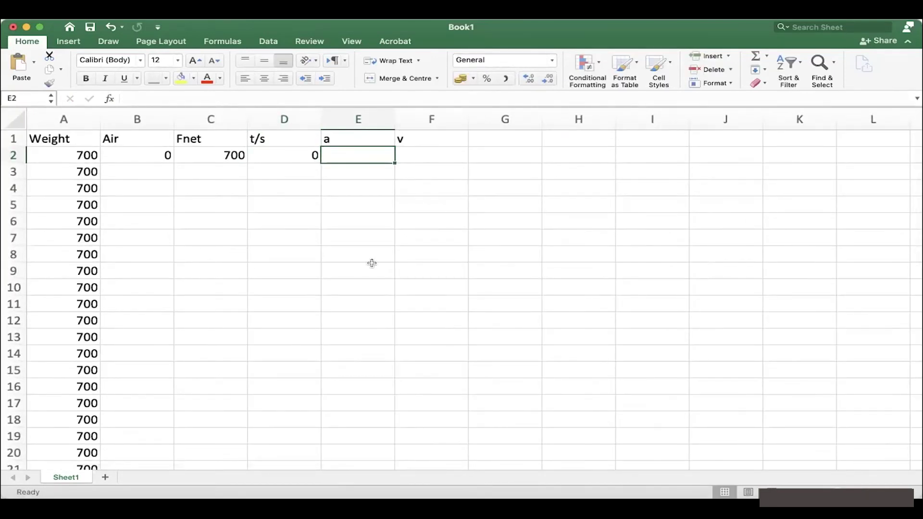
Enter the acceleration formula =C2/70 in E2 and 0 as the starting velocity in F2
{"action": "type", "text": "10"}
{"action": "key", "text": "BackSpace"}
{"action": "key", "text": "BackSpace"}
{"action": "type", "text": "="}
{"action": "key", "text": "Left"}
{"action": "key", "text": "Left"}
{"action": "type", "text": "/"}
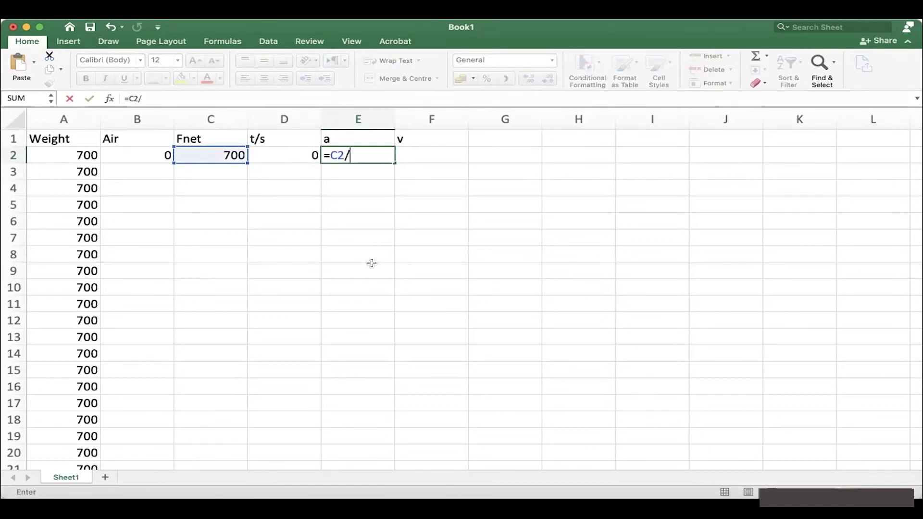
{"action": "type", "text": "70"}
{"action": "key", "text": "Return"}
{"action": "key", "text": "Up"}
{"action": "key", "text": "Right"}
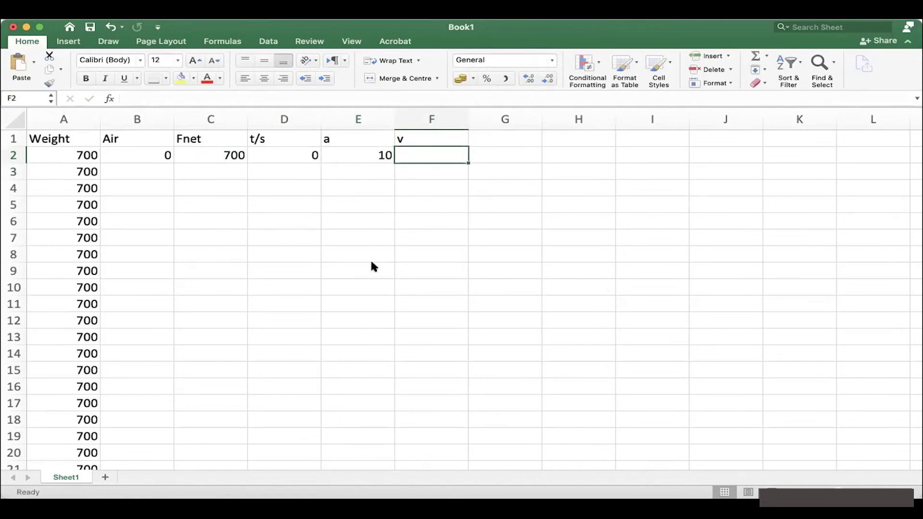
{"action": "type", "text": "0"}
{"action": "key", "text": "Left"}
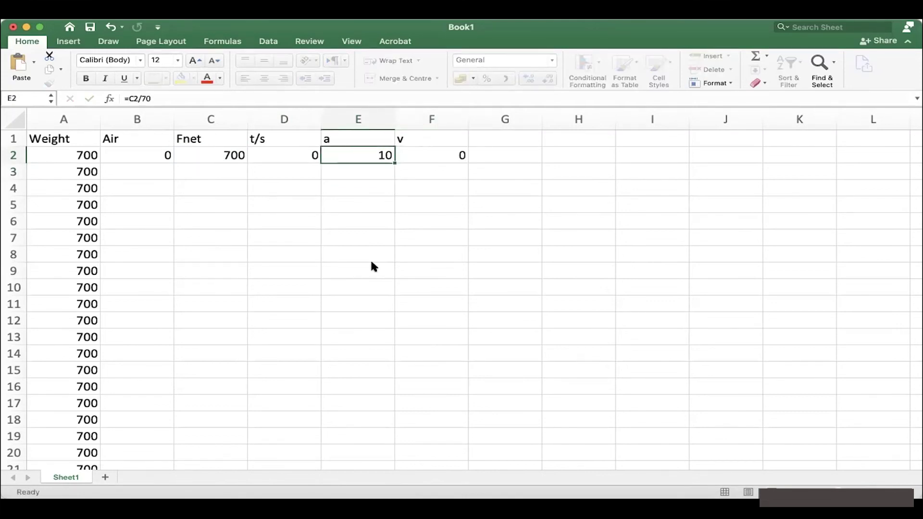
Enter 1 as the second time value in D3
{"action": "key", "text": "Left"}
{"action": "key", "text": "Left"}
{"action": "key", "text": "Left"}
{"action": "key", "text": "Down"}
{"action": "key", "text": "Right"}
{"action": "key", "text": "Right"}
{"action": "key", "text": "Up"}
{"action": "key", "text": "Down"}
{"action": "type", "text": "1"}
{"action": "key", "text": "Right"}
Copy the acceleration formula from E2 into E3
{"action": "key", "text": "Right"}
{"action": "key", "text": "Left"}
{"action": "key", "text": "Up"}
{"action": "key", "text": "super+c"}
{"action": "key", "text": "Down"}
{"action": "key", "text": "super+v"}
{"action": "key", "text": "Right"}
{"action": "key", "text": "Left"}
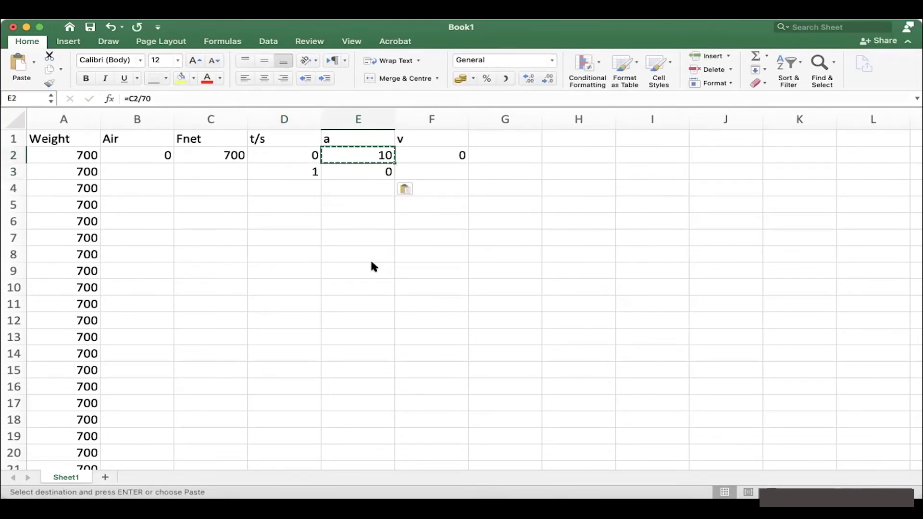
Fill the Fnet formula from C2 down its column and extend the t/s series downward in steps of 1
{"action": "key", "text": "Left"}
{"action": "key", "text": "Left"}
{"action": "key", "text": "Left"}
{"action": "key", "text": "Up"}
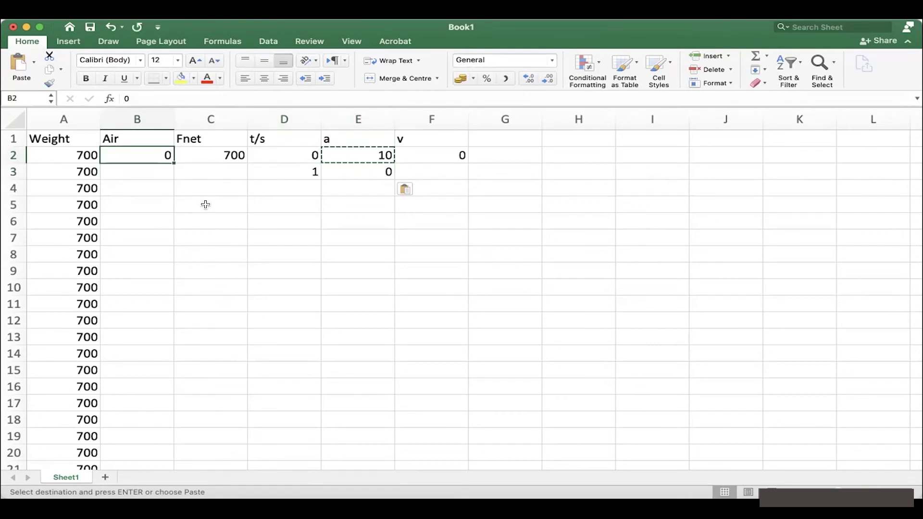
{"action": "left_click", "coordinate": [243, 153]}
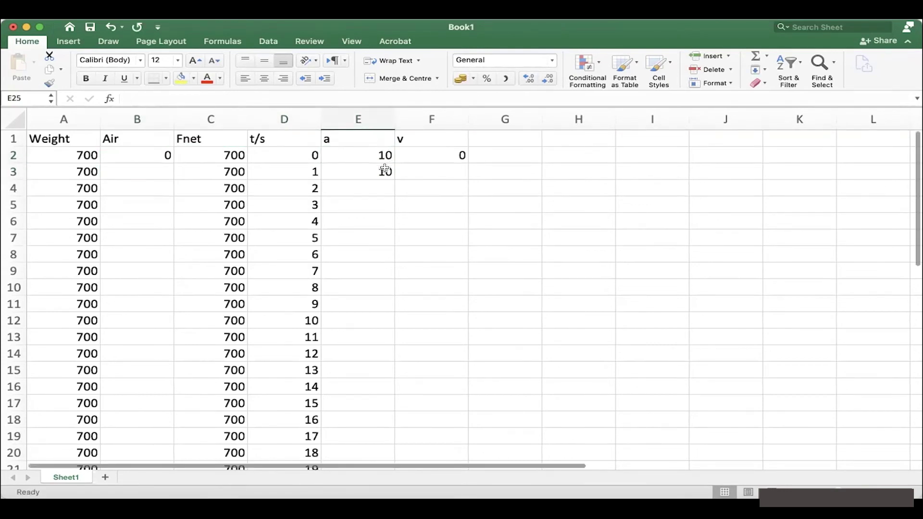
Enter the velocity formula =F2+E3 in F3
{"action": "left_click", "coordinate": [385, 169]}
{"action": "key", "text": "Right"}
{"action": "type", "text": "=F2+E3"}
{"action": "key", "text": "Return"}
{"action": "left_click", "coordinate": [385, 170]}
{"action": "key", "text": "Left"}
{"action": "key", "text": "Left"}
{"action": "key", "text": "Left"}
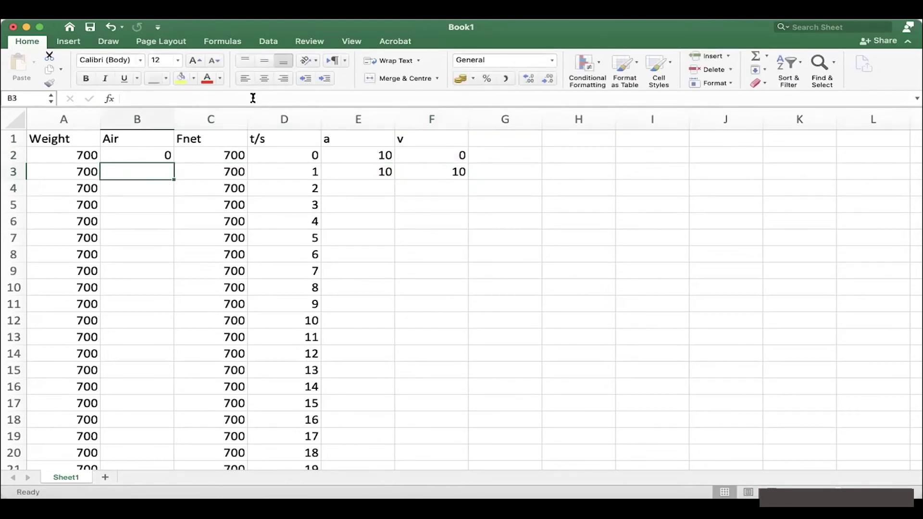
{"action": "key", "text": "Right"}
{"action": "key", "text": "Left"}
{"action": "key", "text": "Down"}
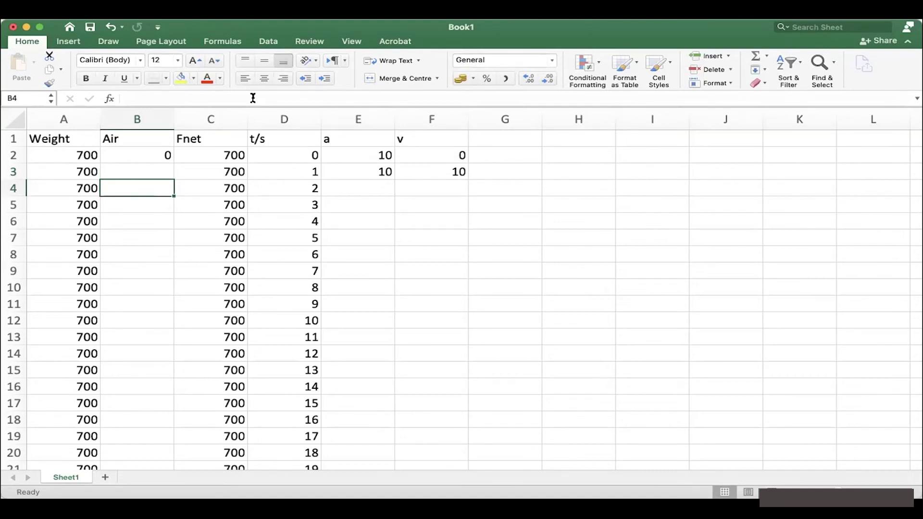
{"action": "type", "text": "2"}
{"action": "key", "text": "Right"}
{"action": "key", "text": "Left"}
{"action": "key", "text": "Delete"}
{"action": "type", "text": "2"}
{"action": "key", "text": "Right"}
{"action": "key", "text": "Left"}
{"action": "key", "text": "Delete"}
Enter the air resistance formula =.2*F3 in B4
{"action": "type", "text": "=.2"}
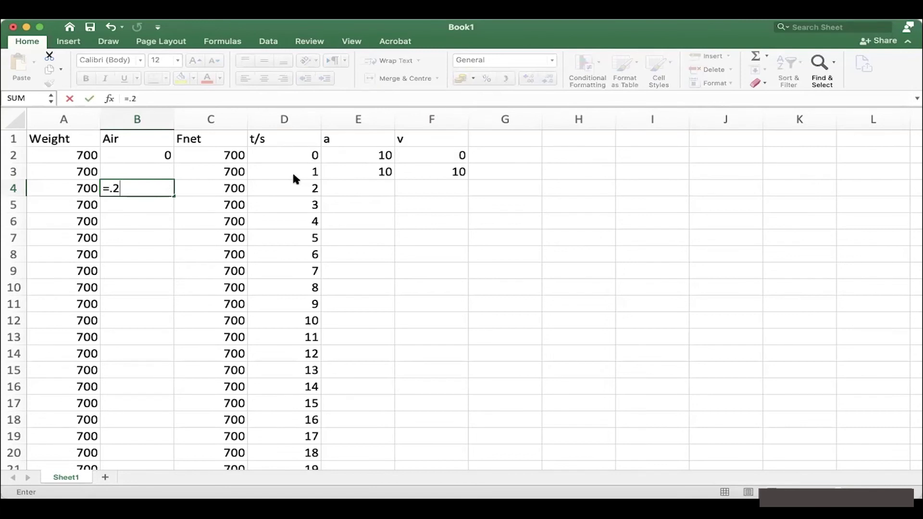
{"action": "type", "text": "*"}
{"action": "left_click", "coordinate": [425, 172]}
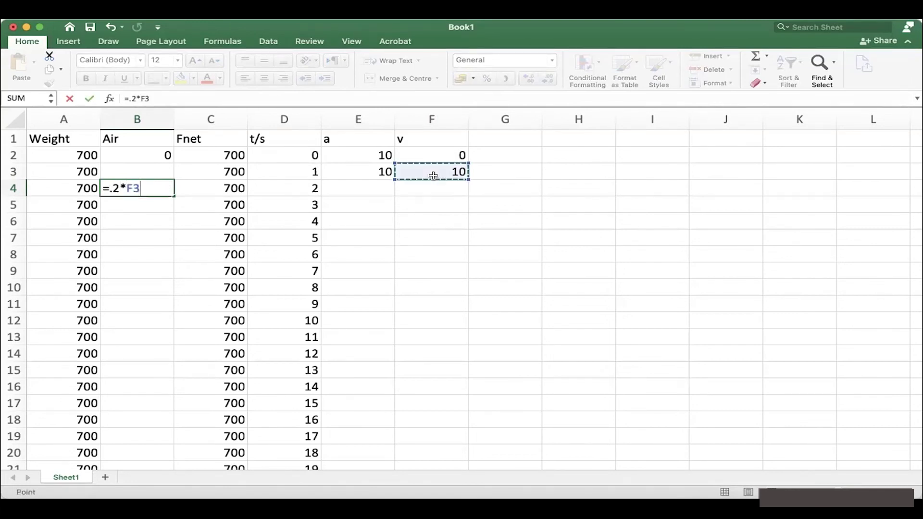
{"action": "key", "text": "Return"}
{"action": "key", "text": "Up"}
Fill the acceleration formula from E3 down the rest of the a column
{"action": "left_click", "coordinate": [377, 169]}
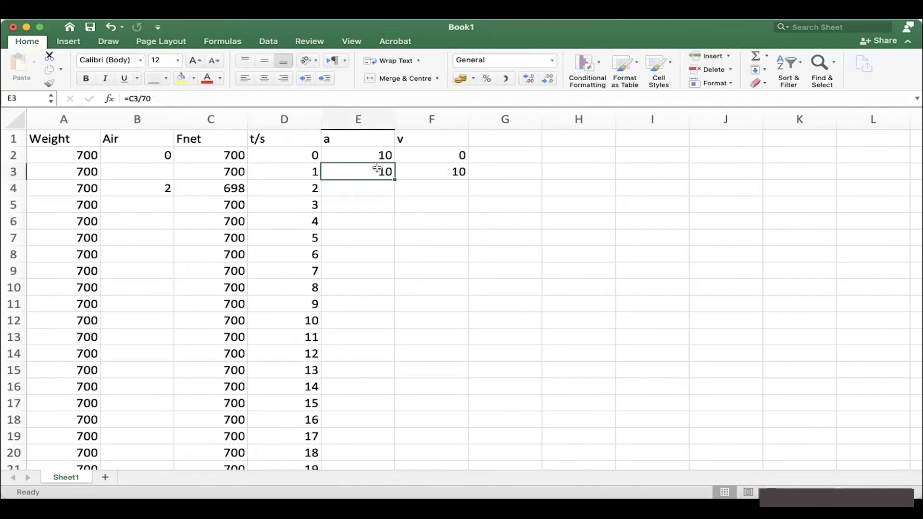
{"action": "left_click", "coordinate": [143, 193]}
{"action": "left_click", "coordinate": [340, 190]}
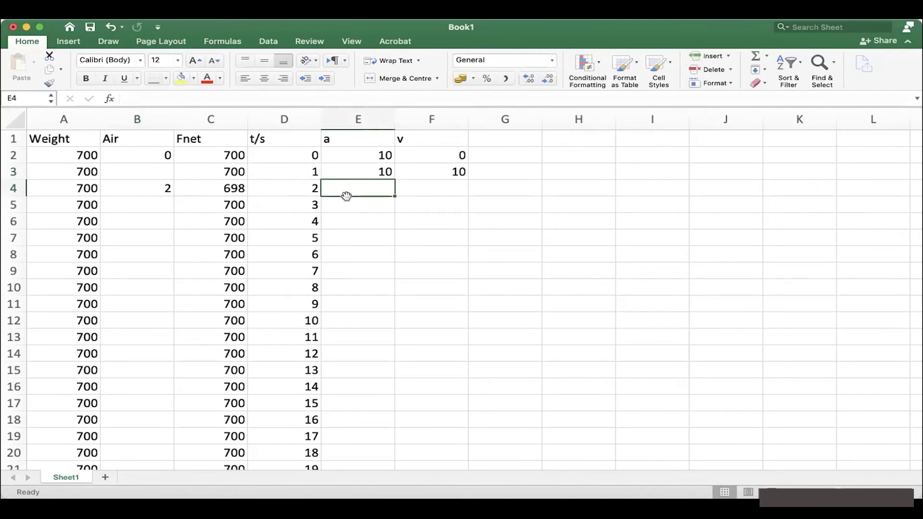
{"action": "key", "text": "Left"}
{"action": "key", "text": "Left"}
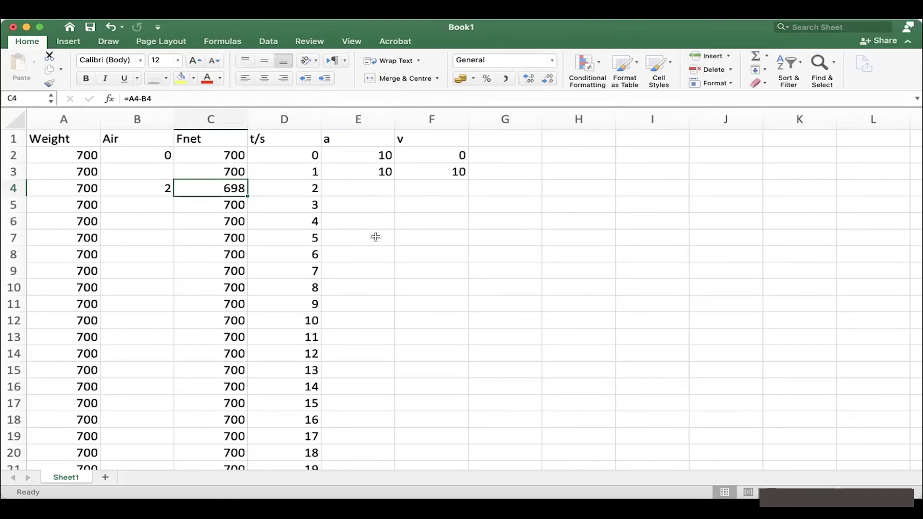
{"action": "key", "text": "Right"}
{"action": "key", "text": "Right"}
{"action": "key", "text": "Up"}
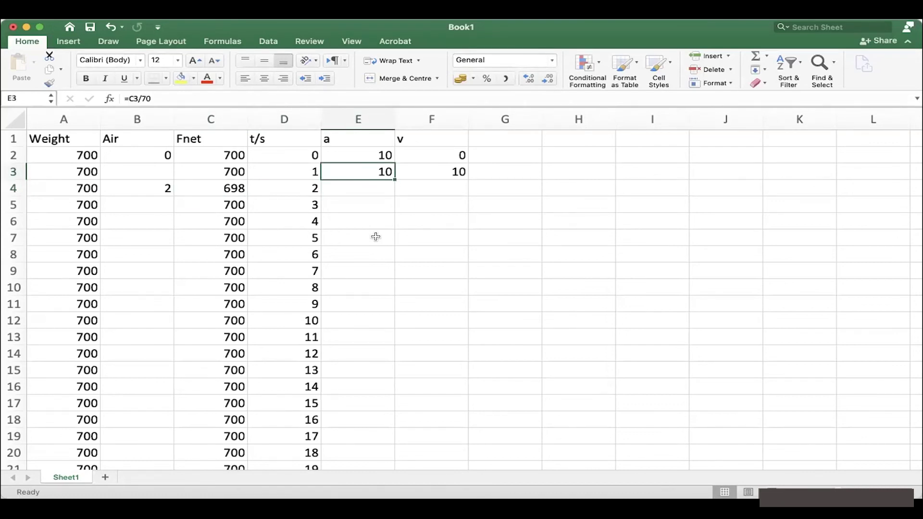
{"action": "double_click", "coordinate": [394, 179]}
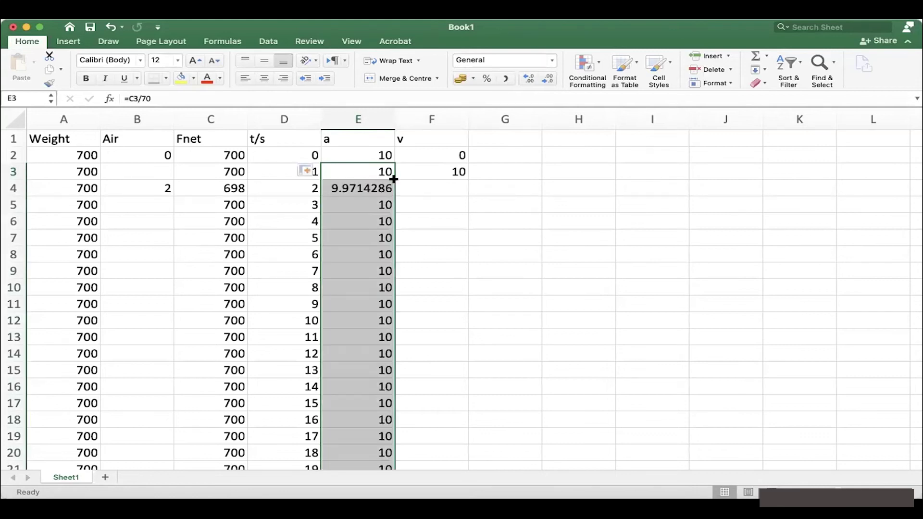
Fill the velocity formula from F3 down the v column alongside the other data
{"action": "left_click", "coordinate": [439, 185]}
{"action": "left_click", "coordinate": [374, 187]}
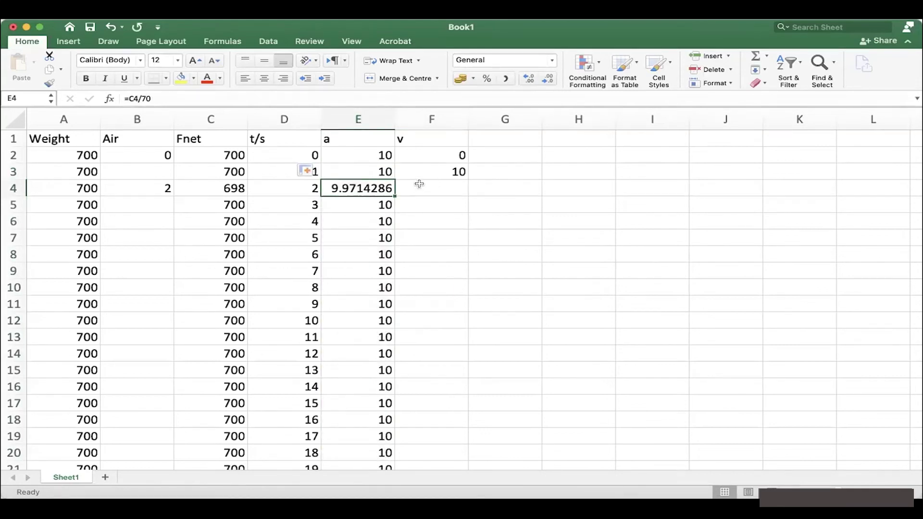
{"action": "left_click", "coordinate": [445, 174]}
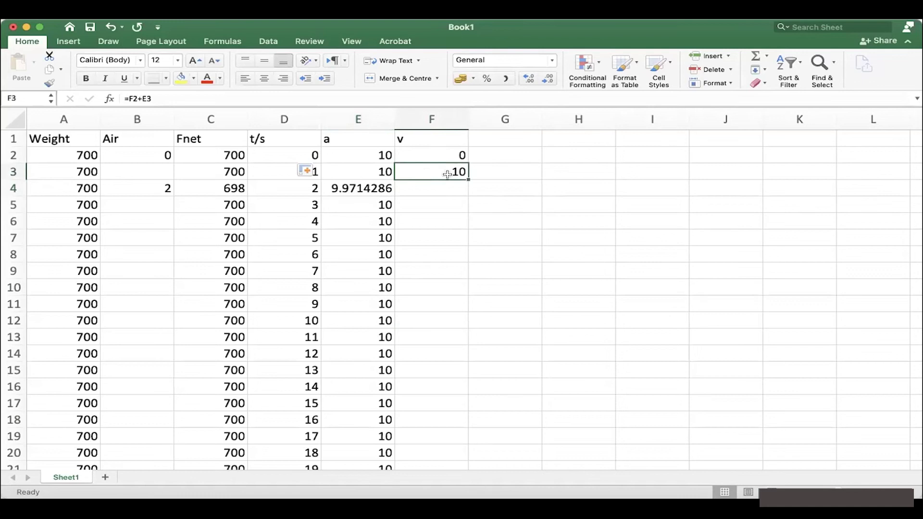
{"action": "left_click_drag", "start_coordinate": [469, 180], "coordinate": [464, 324]}
{"action": "scroll", "coordinate": [464, 241], "scroll_direction": "up", "scroll_amount": 4}
{"action": "left_click", "coordinate": [428, 198]}
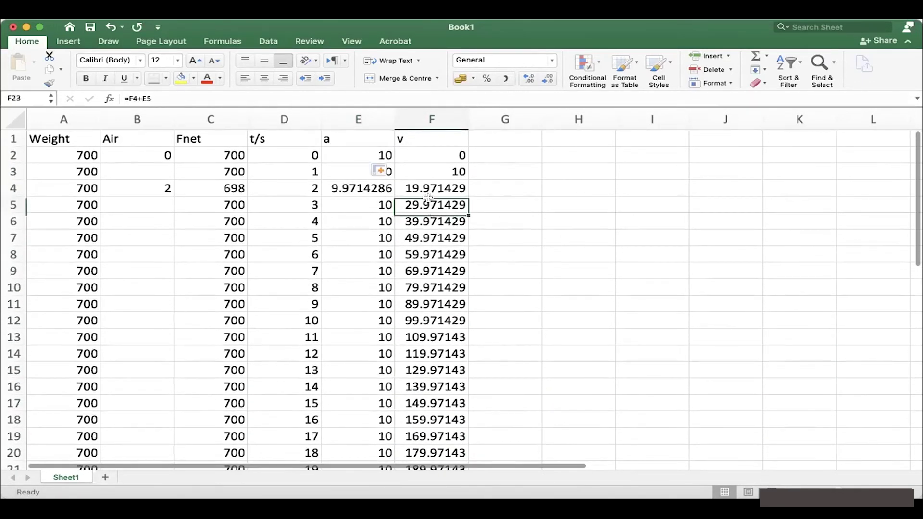
Fill the air resistance formula from B4 down the rest of the Air column
{"action": "left_click", "coordinate": [206, 188]}
{"action": "left_click", "coordinate": [144, 192]}
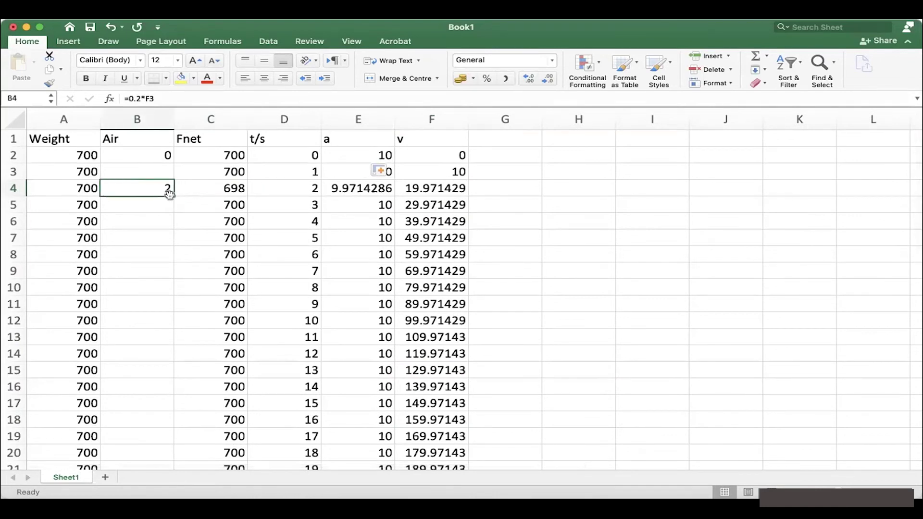
{"action": "double_click", "coordinate": [172, 195]}
{"action": "left_click", "coordinate": [306, 198]}
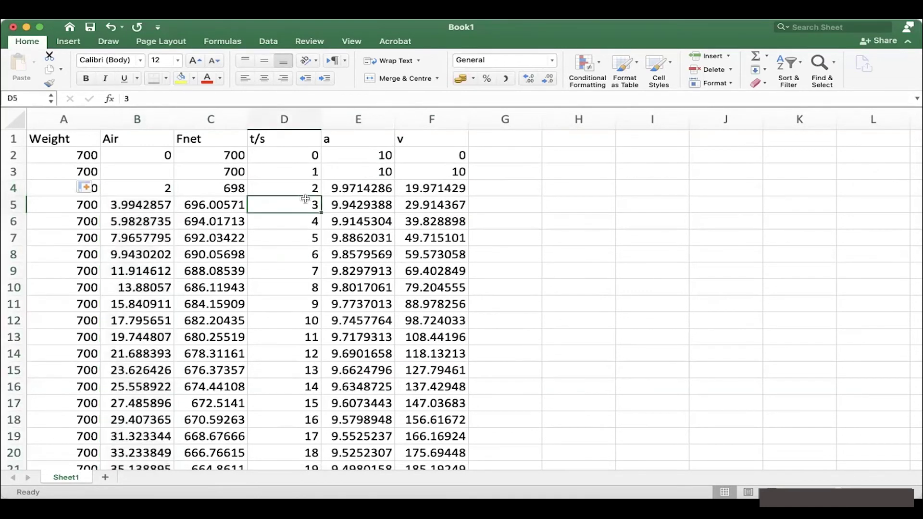
Format all the values in the table to show two decimal places
{"action": "left_click", "coordinate": [155, 202]}
{"action": "key", "text": "ctrl+a"}
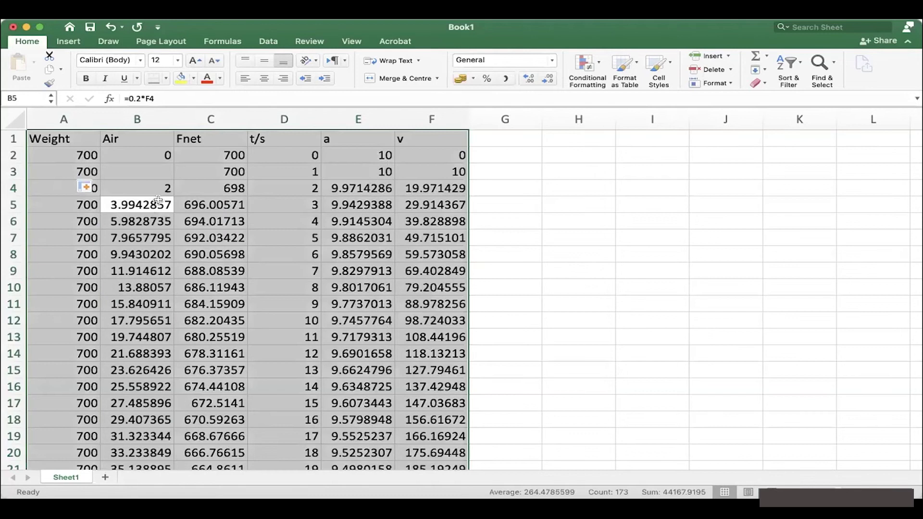
{"action": "left_click", "coordinate": [530, 72]}
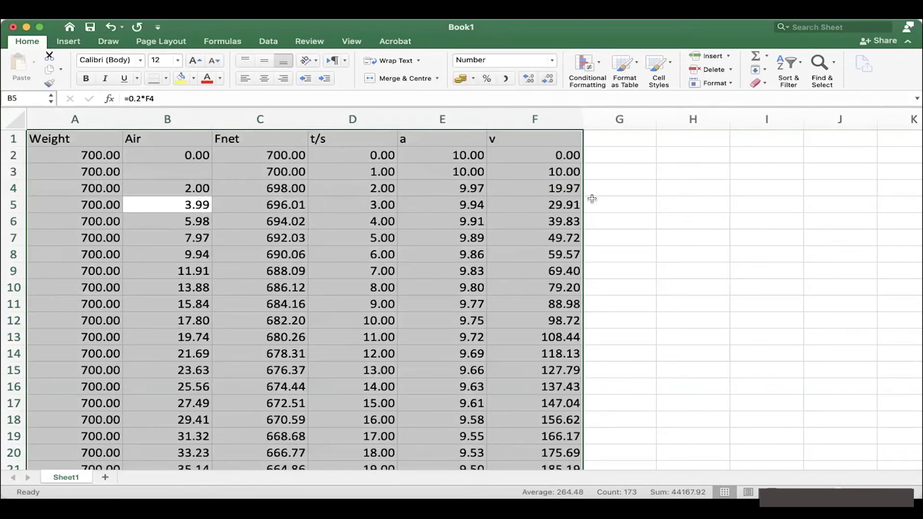
{"action": "left_click", "coordinate": [590, 226]}
Extend all six columns of the table by filling them down from row 26 past row 180
{"action": "scroll", "coordinate": [590, 226], "scroll_direction": "down", "scroll_amount": 5}
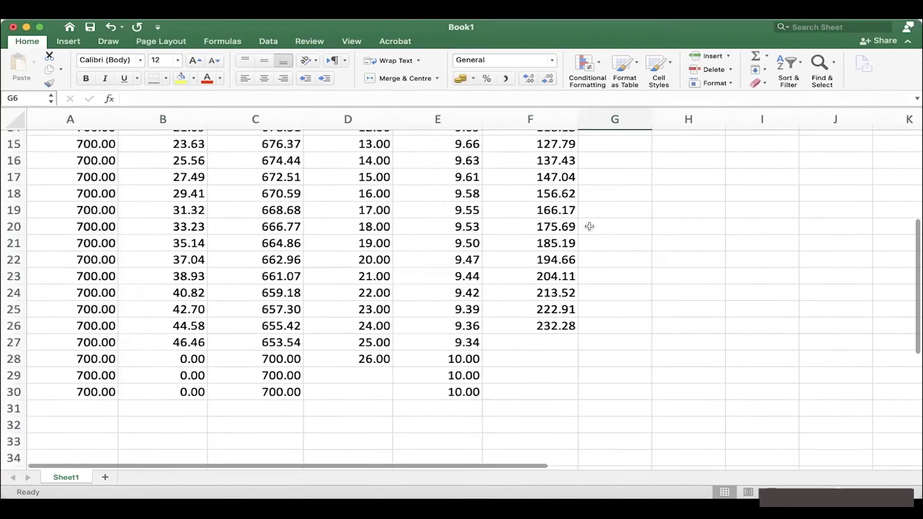
{"action": "left_click", "coordinate": [372, 358]}
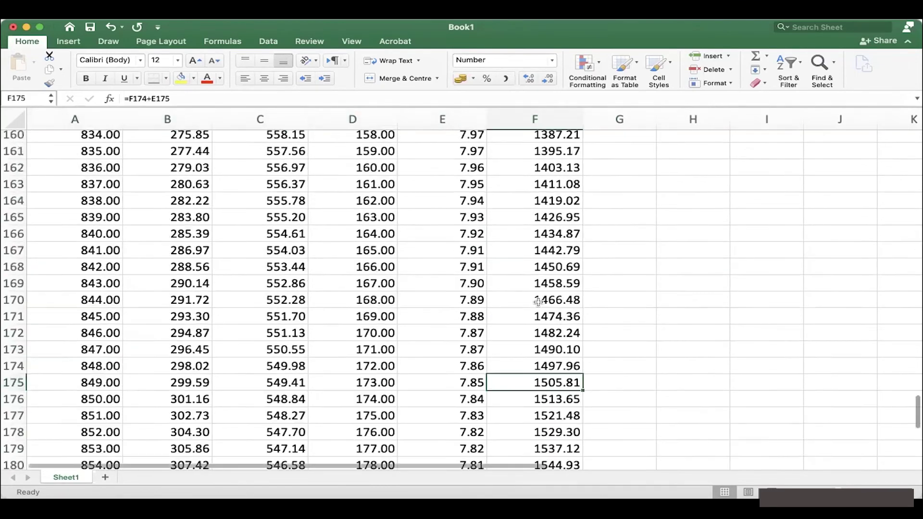
{"action": "scroll", "coordinate": [539, 303], "scroll_direction": "up", "scroll_amount": 15}
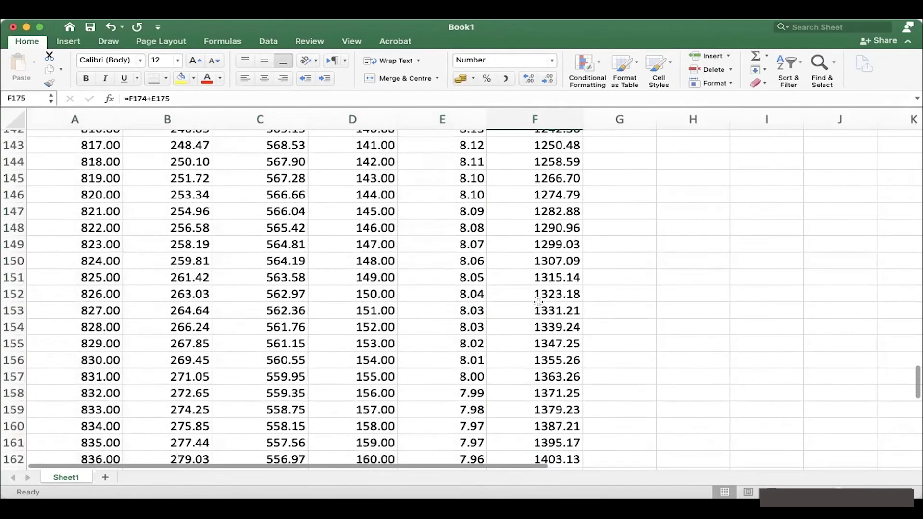
{"action": "scroll", "coordinate": [538, 302], "scroll_direction": "up", "scroll_amount": 12}
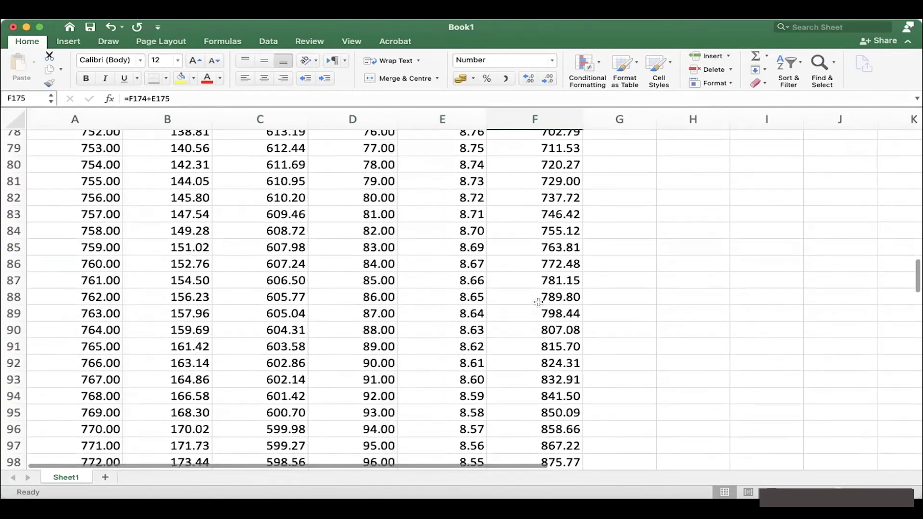
{"action": "scroll", "coordinate": [539, 302], "scroll_direction": "up", "scroll_amount": 8}
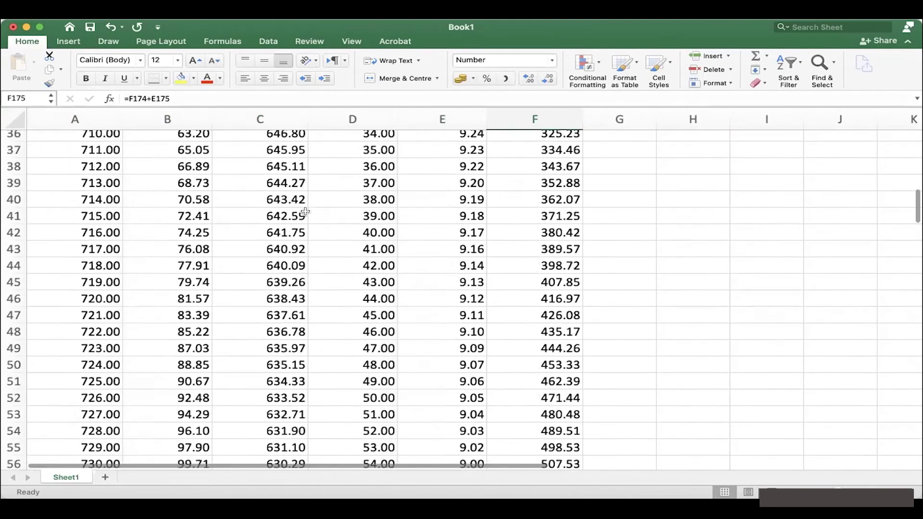
{"action": "scroll", "coordinate": [305, 211], "scroll_direction": "up", "scroll_amount": 10}
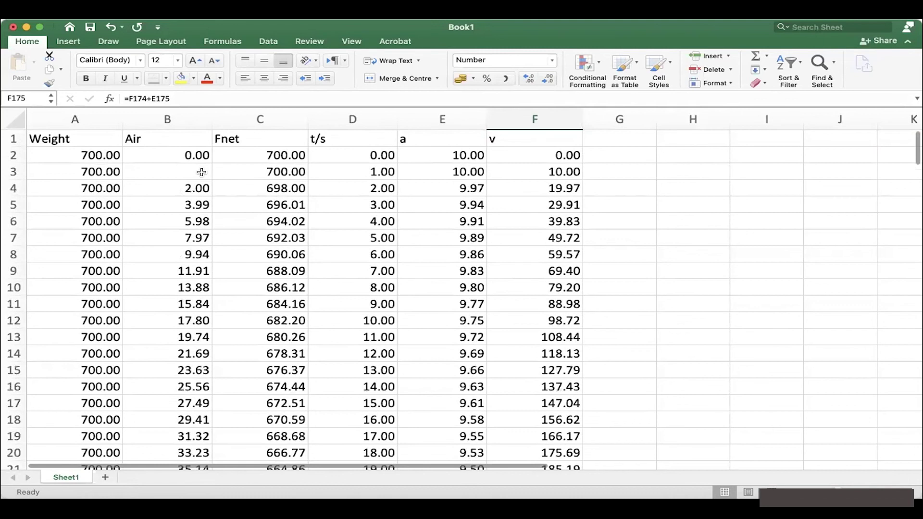
Examine the row 4 formulas for air resistance, net force, acceleration and velocity, comparing them with the row 3 velocity
{"action": "left_click", "coordinate": [574, 176]}
{"action": "key", "text": "Left"}
{"action": "key", "text": "Left"}
{"action": "key", "text": "Left"}
{"action": "key", "text": "Left"}
{"action": "key", "text": "Down"}
{"action": "key", "text": "Right"}
{"action": "key", "text": "Right"}
{"action": "key", "text": "Right"}
{"action": "key", "text": "Left"}
{"action": "key", "text": "Left"}
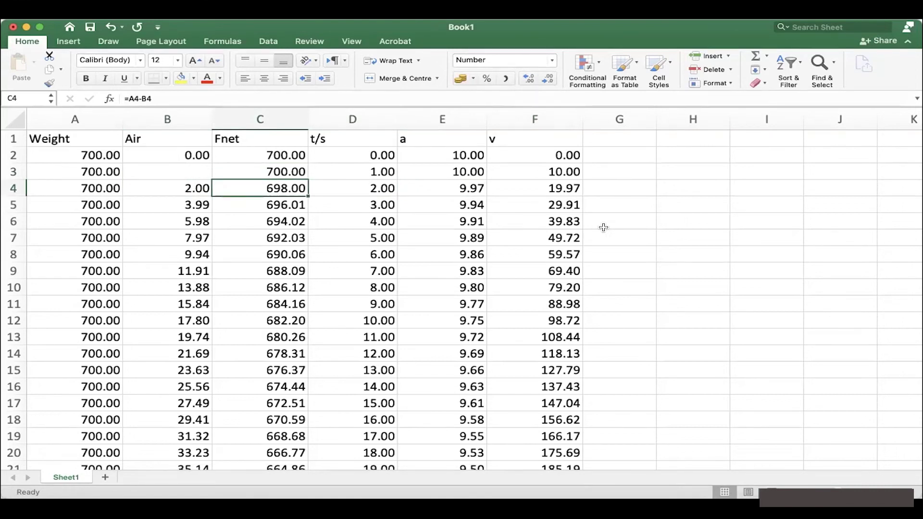
{"action": "key", "text": "Right"}
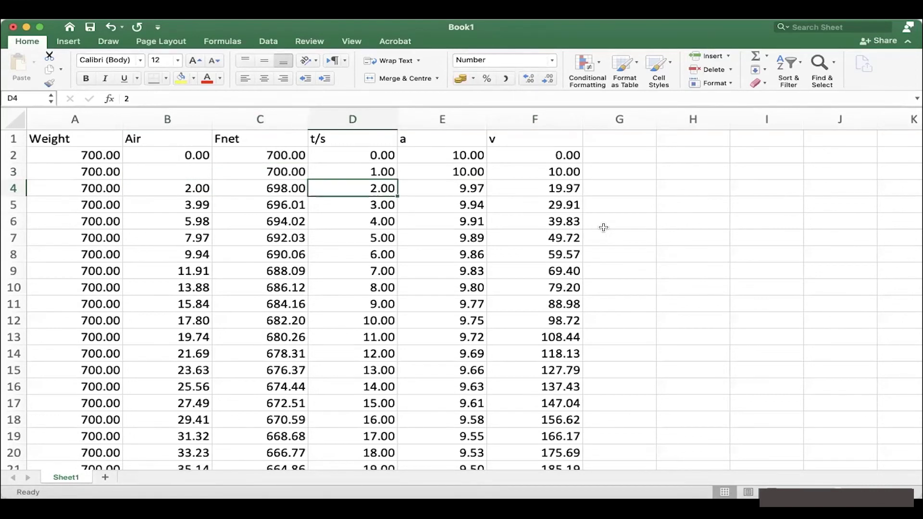
{"action": "key", "text": "Left"}
{"action": "key", "text": "Left"}
{"action": "key", "text": "Right"}
{"action": "key", "text": "Right"}
{"action": "key", "text": "Right"}
{"action": "key", "text": "Right"}
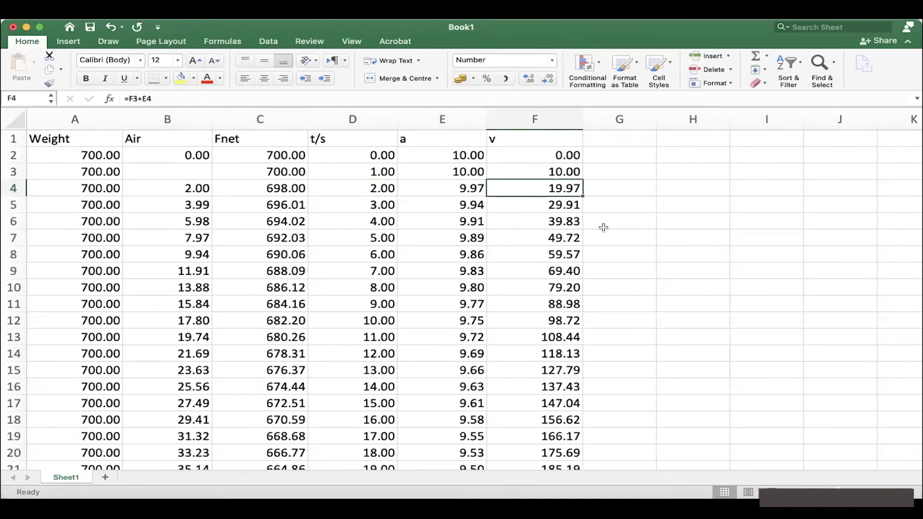
{"action": "key", "text": "Left"}
{"action": "key", "text": "Right"}
{"action": "key", "text": "Left"}
{"action": "key", "text": "Left"}
{"action": "key", "text": "Left"}
{"action": "key", "text": "Left"}
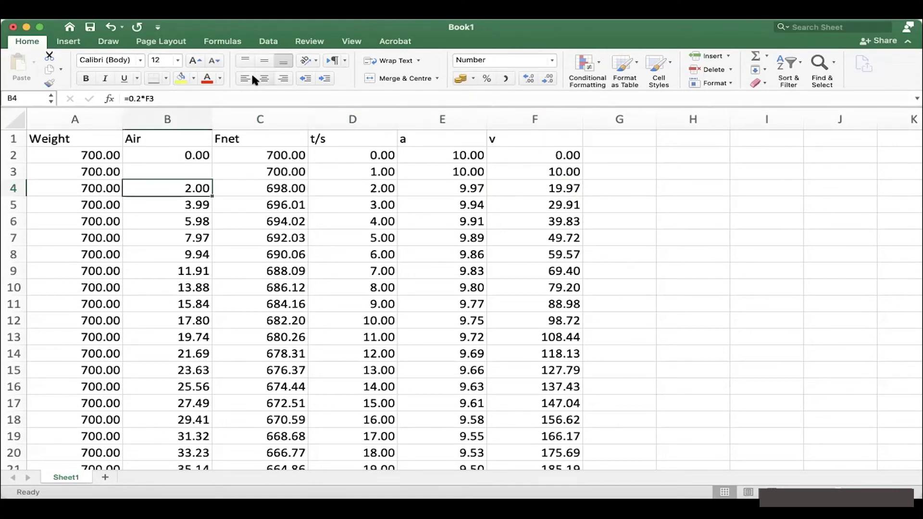
Change the air resistance coefficient in the B4 formula to 0.5
{"action": "left_click", "coordinate": [138, 98]}
{"action": "key", "text": "BackSpace"}
{"action": "type", "text": "5"}
{"action": "key", "text": "Return"}
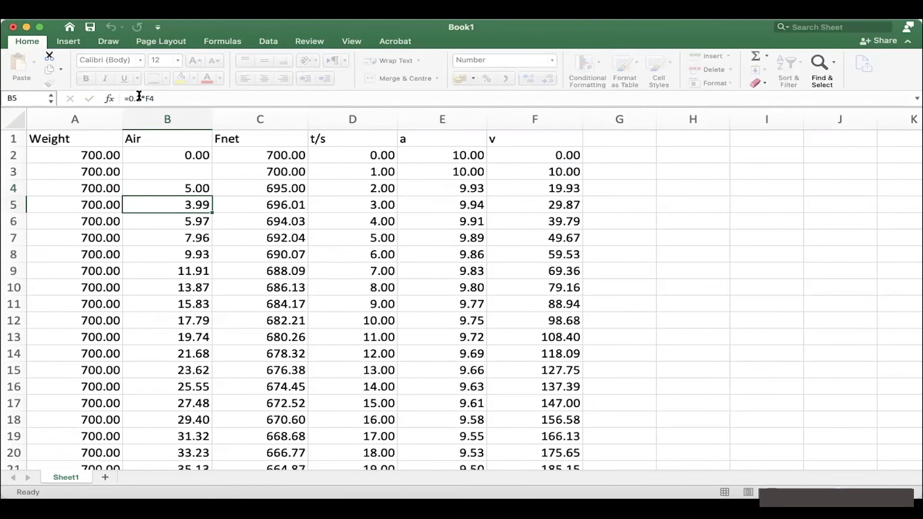
Check how the changed air resistance in B4 carries through to the net force, acceleration and velocity in row 4
{"action": "key", "text": "Up"}
{"action": "key", "text": "Right"}
{"action": "key", "text": "Right"}
{"action": "key", "text": "Right"}
{"action": "key", "text": "Right"}
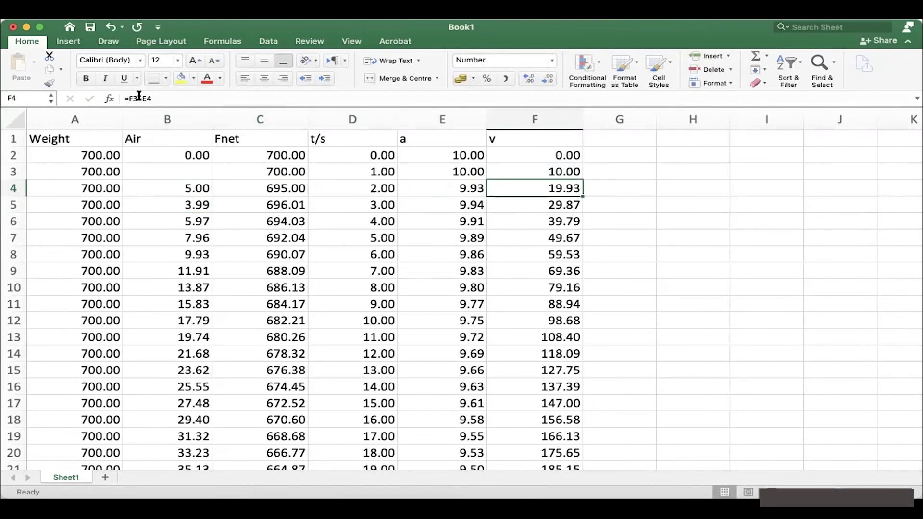
{"action": "key", "text": "Left"}
{"action": "key", "text": "Left"}
{"action": "key", "text": "Left"}
{"action": "key", "text": "Right"}
{"action": "key", "text": "Right"}
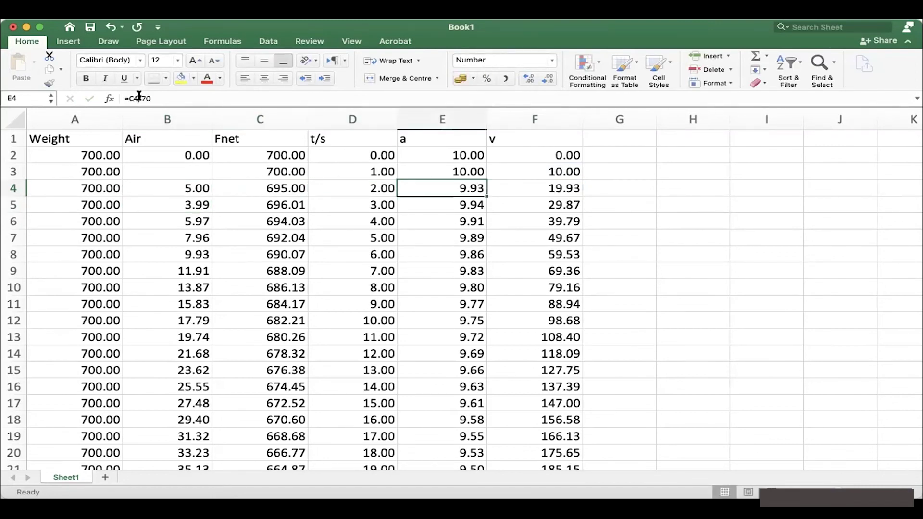
{"action": "key", "text": "Left"}
{"action": "key", "text": "Right"}
{"action": "key", "text": "Right"}
{"action": "key", "text": "Right"}
{"action": "key", "text": "Left"}
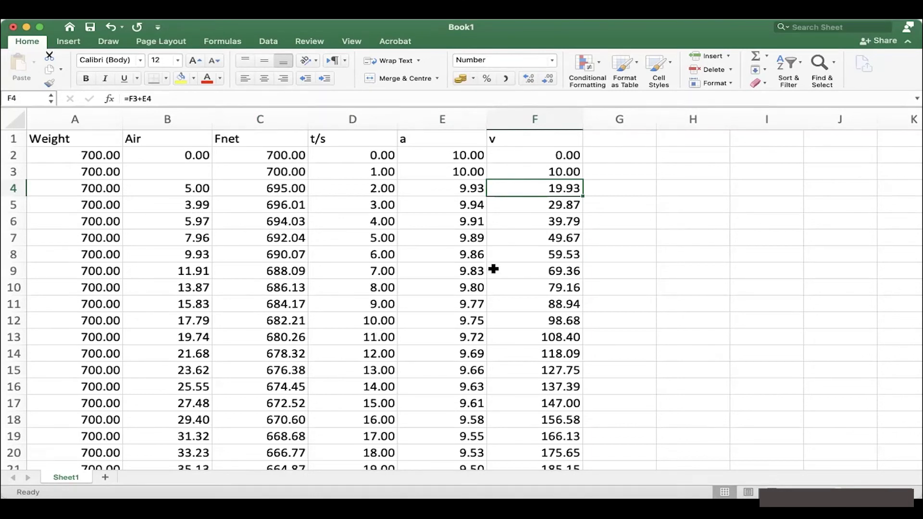
Examine how velocity changes over time by going down the v column from F3
{"action": "left_click", "coordinate": [554, 173]}
{"action": "key", "text": "Down"}
{"action": "key", "text": "Down"}
{"action": "key", "text": "Down"}
{"action": "key", "text": "Down"}
{"action": "key", "text": "Down"}
{"action": "key", "text": "Down"}
{"action": "key", "text": "Down"}
{"action": "key", "text": "Down"}
{"action": "key", "text": "Down"}
{"action": "key", "text": "Down"}
{"action": "key", "text": "Down"}
{"action": "key", "text": "Down"}
{"action": "key", "text": "Down"}
{"action": "key", "text": "Down"}
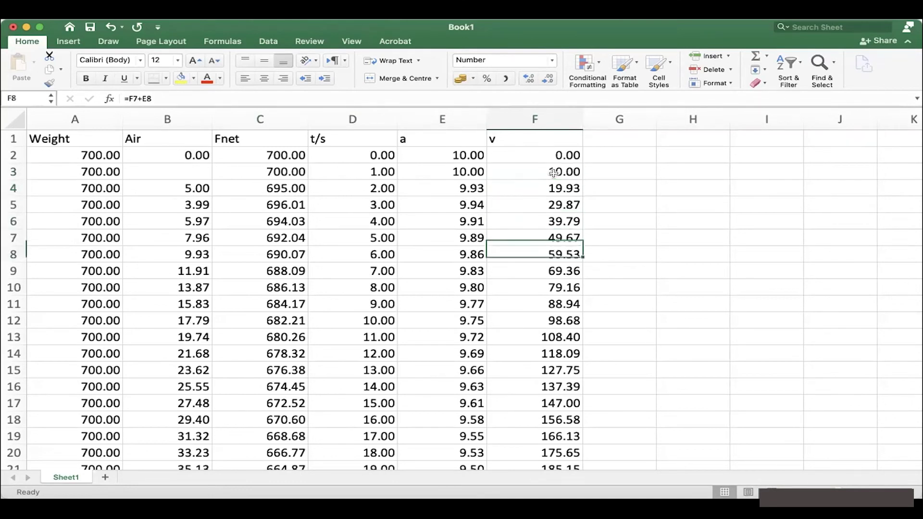
{"action": "key", "text": "Down"}
{"action": "key", "text": "Down"}
{"action": "key", "text": "Down"}
{"action": "key", "text": "Down"}
{"action": "key", "text": "Down"}
{"action": "key", "text": "Down"}
{"action": "key", "text": "Down"}
{"action": "key", "text": "Down"}
{"action": "key", "text": "Down"}
{"action": "key", "text": "Down"}
{"action": "key", "text": "Down"}
{"action": "key", "text": "Down"}
{"action": "key", "text": "Down"}
{"action": "key", "text": "Down"}
{"action": "key", "text": "Down"}
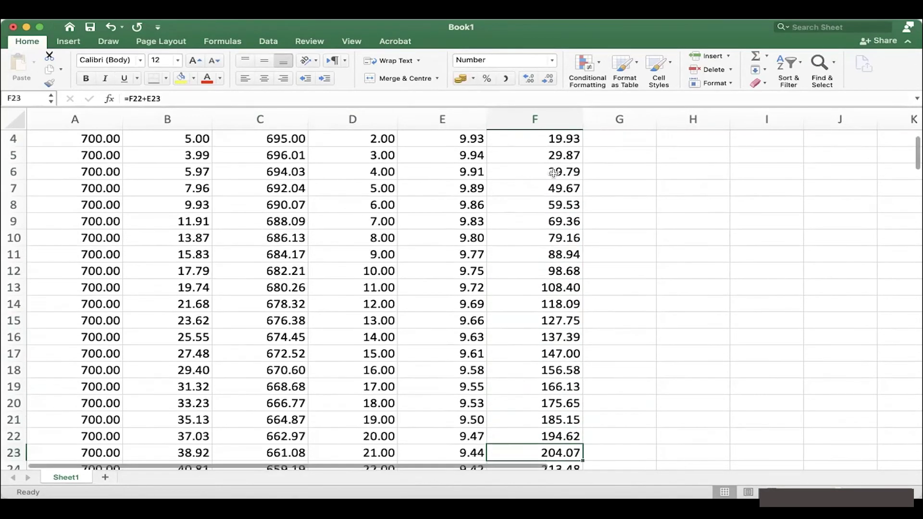
{"action": "key", "text": "Down"}
{"action": "key", "text": "Down"}
{"action": "key", "text": "Down"}
{"action": "key", "text": "Down"}
{"action": "key", "text": "Down"}
{"action": "key", "text": "Down"}
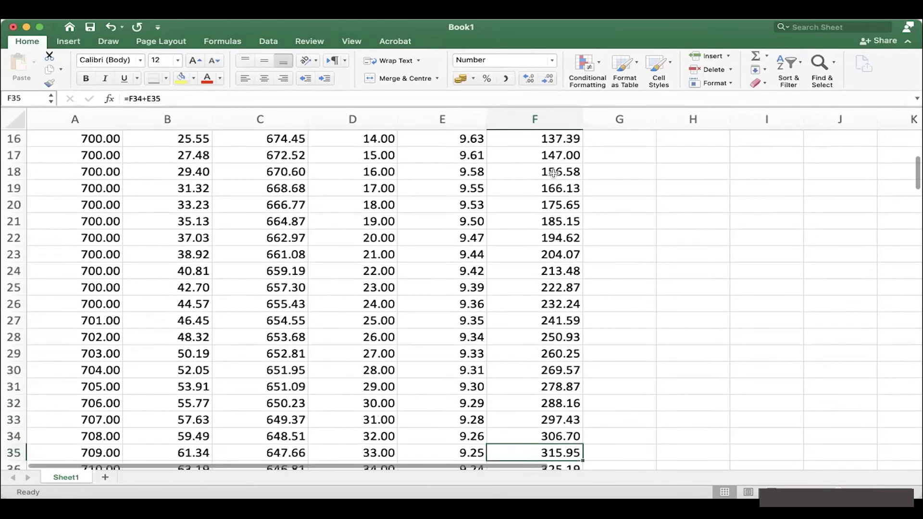
{"action": "scroll", "coordinate": [519, 219], "scroll_direction": "up", "scroll_amount": 3}
{"action": "scroll", "coordinate": [520, 219], "scroll_direction": "up", "scroll_amount": 4}
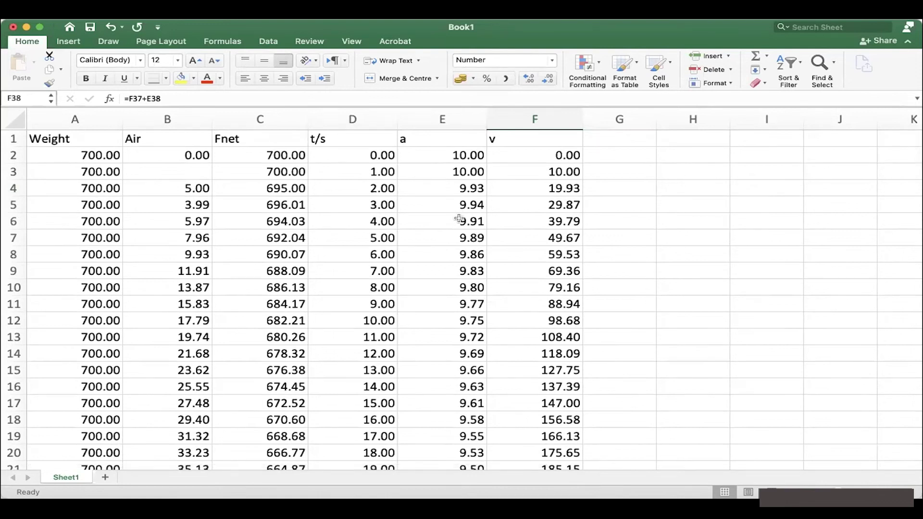
Review the acceleration and net force columns over the first rows of the table
{"action": "scroll", "coordinate": [451, 334], "scroll_direction": "down", "scroll_amount": 4}
{"action": "scroll", "coordinate": [451, 334], "scroll_direction": "down", "scroll_amount": 3}
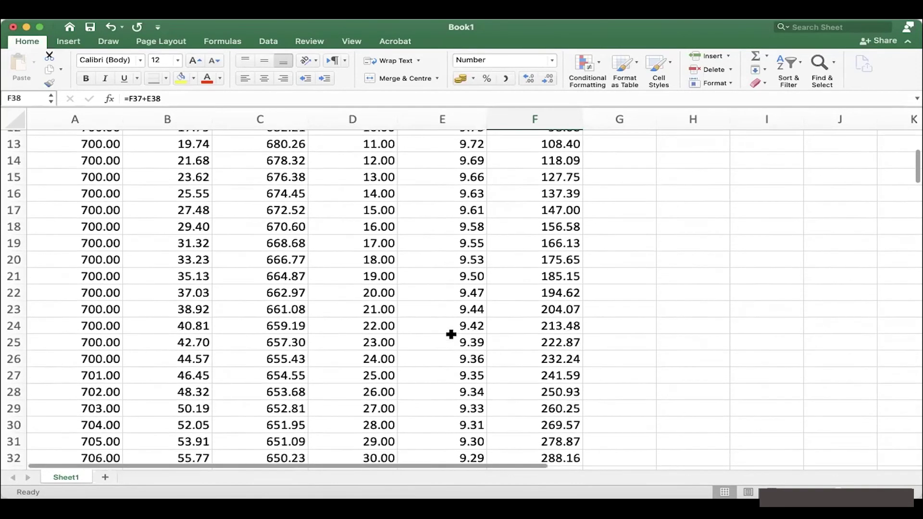
{"action": "scroll", "coordinate": [460, 340], "scroll_direction": "down", "scroll_amount": 8}
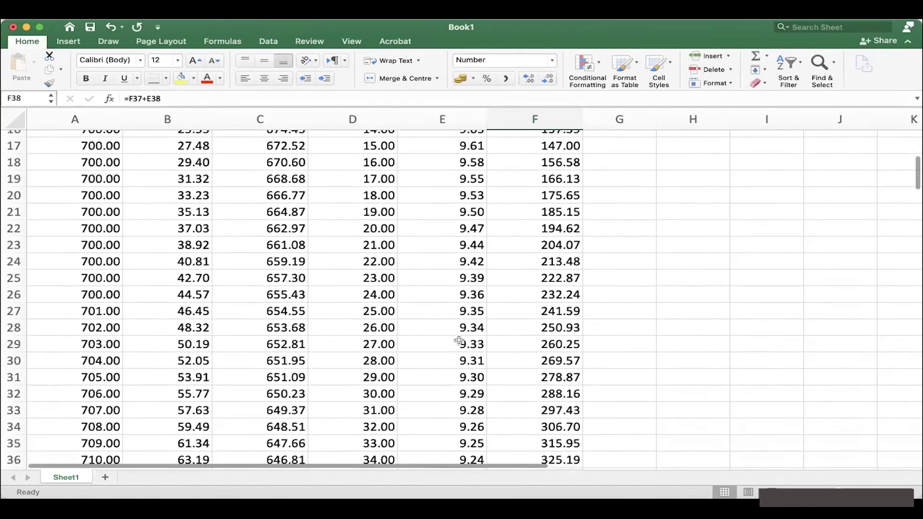
{"action": "scroll", "coordinate": [460, 340], "scroll_direction": "down", "scroll_amount": 2}
{"action": "scroll", "coordinate": [351, 200], "scroll_direction": "up", "scroll_amount": 15}
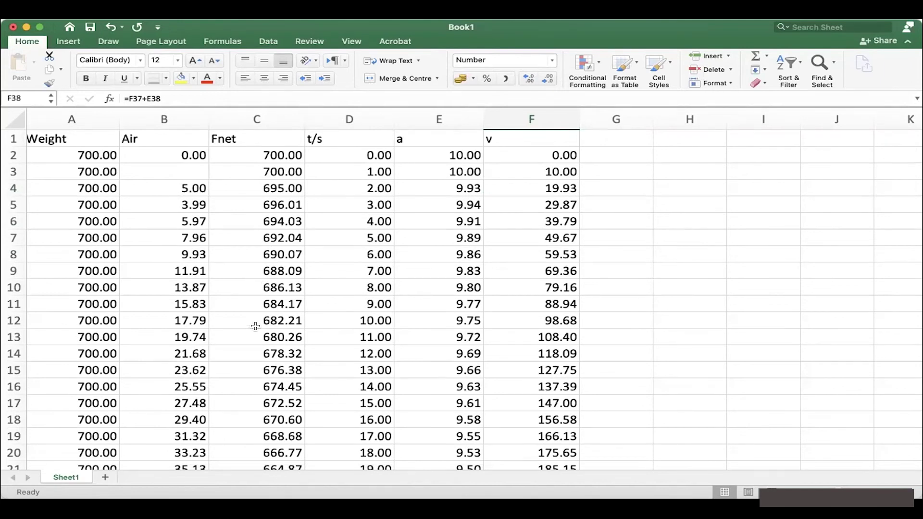
{"action": "scroll", "coordinate": [255, 393], "scroll_direction": "down", "scroll_amount": 10}
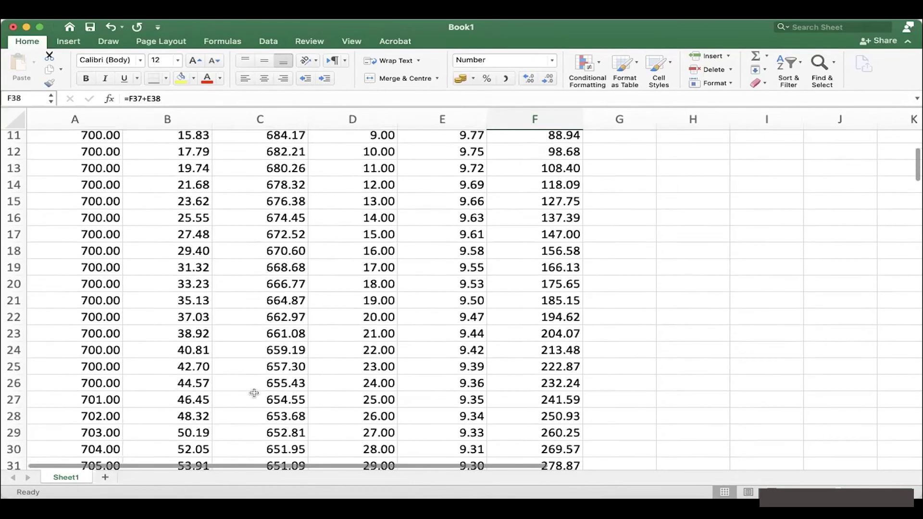
{"action": "scroll", "coordinate": [255, 393], "scroll_direction": "up", "scroll_amount": 10}
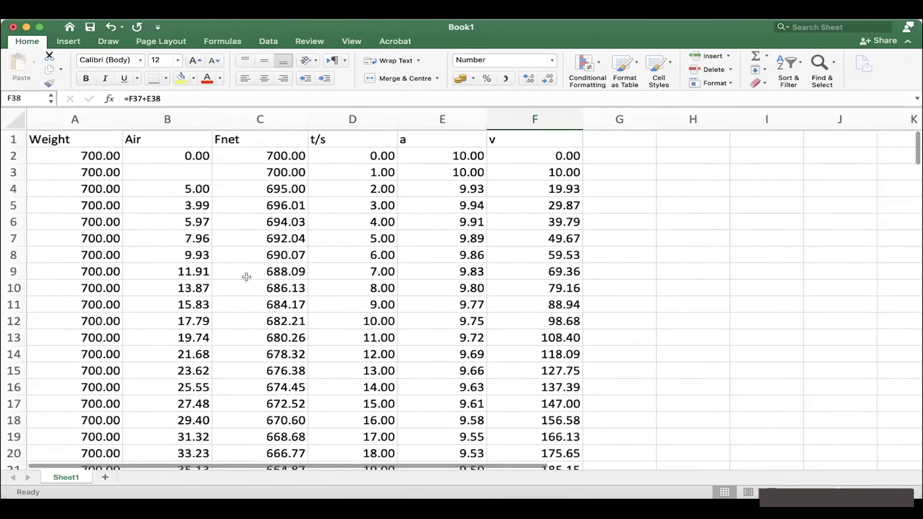
Change the air resistance formula in B4 to =2*F3
{"action": "left_click", "coordinate": [188, 187]}
{"action": "left_click", "coordinate": [137, 98]}
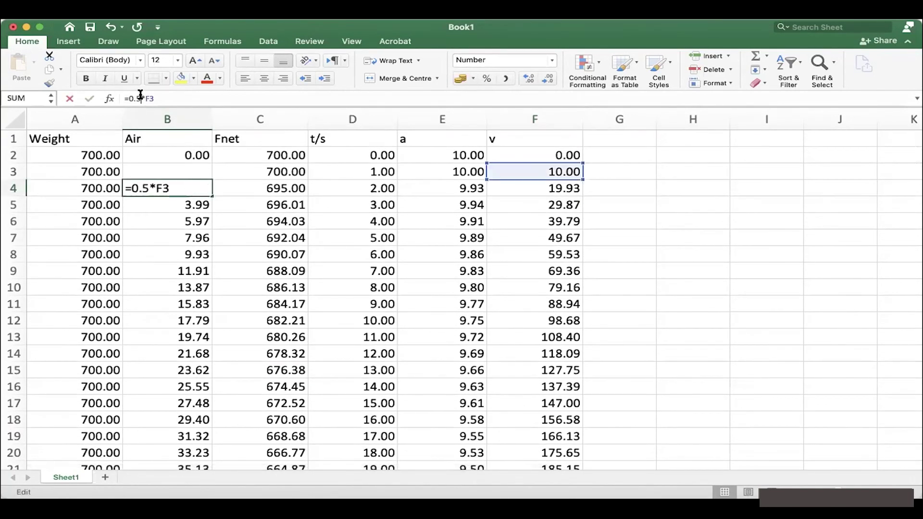
{"action": "key", "text": "BackSpace"}
{"action": "key", "text": "BackSpace"}
{"action": "key", "text": "BackSpace"}
{"action": "type", "text": "2"}
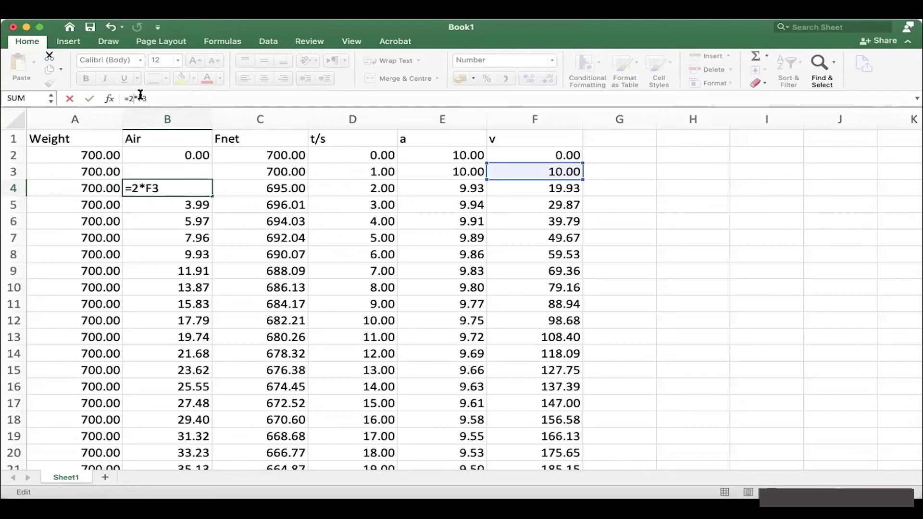
{"action": "key", "text": "Return"}
{"action": "key", "text": "Up"}
{"action": "left_click", "coordinate": [154, 98]}
{"action": "key", "text": "Return"}
Fill the revised =2*F3 air resistance formula from B4 down the Air column
{"action": "left_click", "coordinate": [201, 190]}
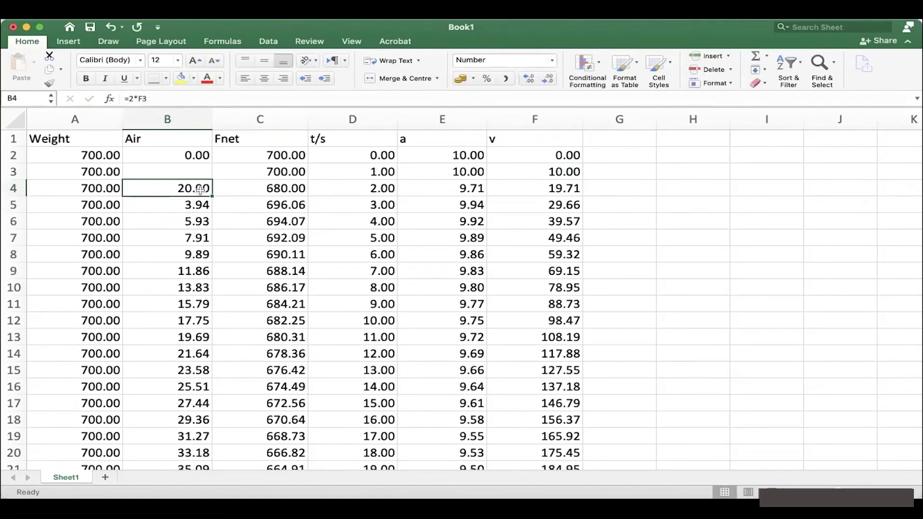
{"action": "double_click", "coordinate": [211, 195]}
{"action": "left_click", "coordinate": [310, 197]}
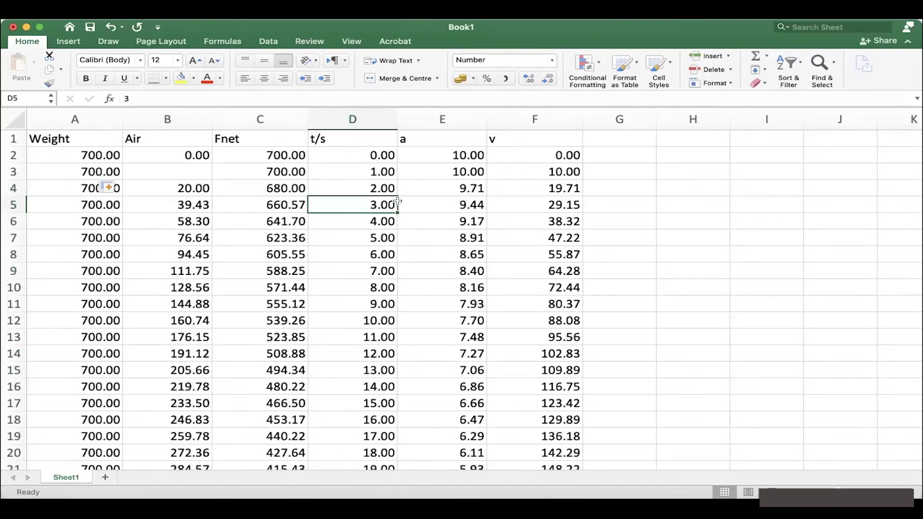
Examine the recalculated air resistance and net force values from row 5 to row 15
{"action": "key", "text": "Left"}
{"action": "key", "text": "Left"}
{"action": "key", "text": "Right"}
{"action": "key", "text": "Down"}
{"action": "key", "text": "Down"}
{"action": "key", "text": "Down"}
{"action": "key", "text": "Down"}
{"action": "key", "text": "Down"}
{"action": "key", "text": "Down"}
{"action": "key", "text": "Down"}
{"action": "key", "text": "Down"}
{"action": "key", "text": "Down"}
{"action": "key", "text": "Down"}
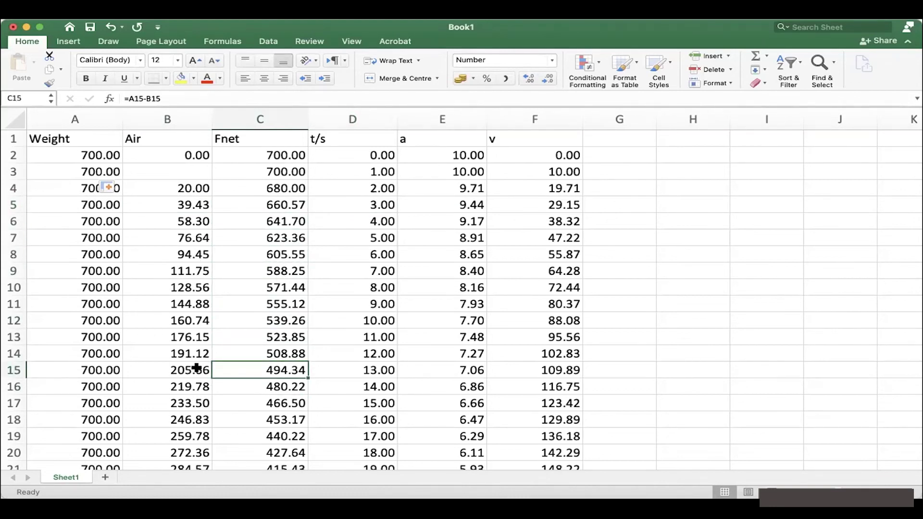
Compare the weight, air resistance and net force values around rows 96 to 100
{"action": "scroll", "coordinate": [241, 339], "scroll_direction": "down", "scroll_amount": 5}
{"action": "scroll", "coordinate": [241, 339], "scroll_direction": "down", "scroll_amount": 10}
{"action": "scroll", "coordinate": [248, 354], "scroll_direction": "down", "scroll_amount": 8}
{"action": "scroll", "coordinate": [248, 354], "scroll_direction": "down", "scroll_amount": 7}
{"action": "scroll", "coordinate": [249, 354], "scroll_direction": "down", "scroll_amount": 2}
{"action": "left_click", "coordinate": [181, 327]}
{"action": "key", "text": "Right"}
{"action": "key", "text": "Right"}
{"action": "key", "text": "Left"}
{"action": "key", "text": "Left"}
{"action": "key", "text": "Left"}
{"action": "key", "text": "Up"}
{"action": "key", "text": "Right"}
{"action": "key", "text": "Left"}
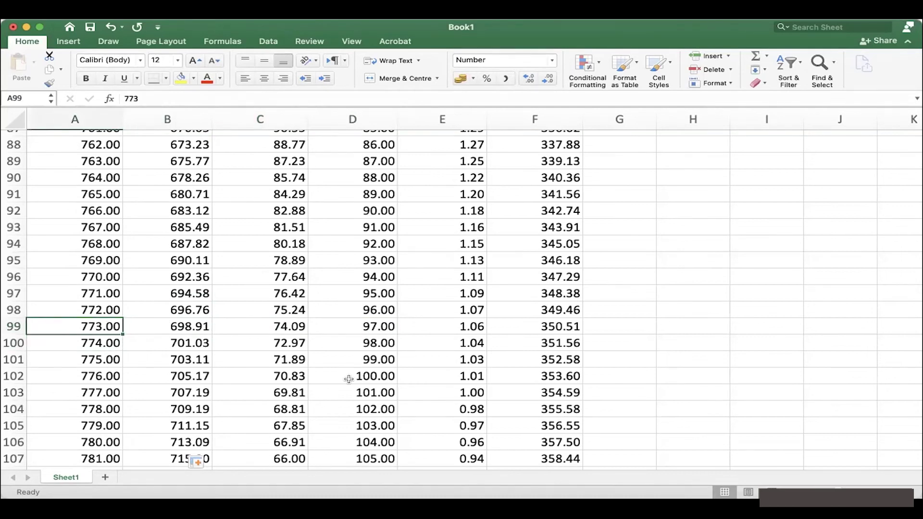
{"action": "key", "text": "Right"}
{"action": "key", "text": "Up"}
{"action": "key", "text": "Up"}
{"action": "key", "text": "Up"}
{"action": "key", "text": "Left"}
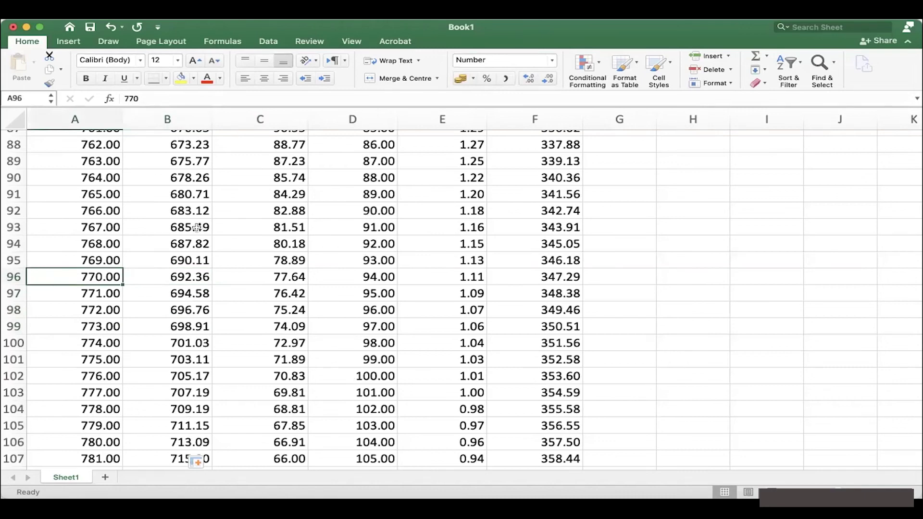
{"action": "scroll", "coordinate": [198, 227], "scroll_direction": "up", "scroll_amount": 7}
{"action": "scroll", "coordinate": [180, 312], "scroll_direction": "up", "scroll_amount": 19}
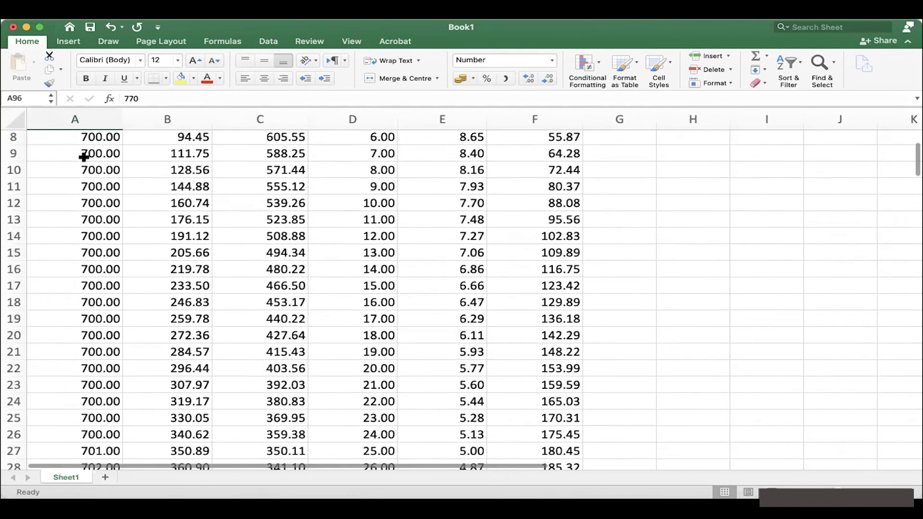
Correct the Weight column to a constant 700 and fill it down to row 198
{"action": "scroll", "coordinate": [247, 315], "scroll_direction": "down", "scroll_amount": 20}
{"action": "left_click", "coordinate": [249, 316]}
{"action": "scroll", "coordinate": [247, 315], "scroll_direction": "up", "scroll_amount": 10}
{"action": "scroll", "coordinate": [237, 335], "scroll_direction": "down", "scroll_amount": 8}
{"action": "scroll", "coordinate": [176, 310], "scroll_direction": "down", "scroll_amount": 4}
{"action": "left_click_drag", "start_coordinate": [103, 223], "coordinate": [121, 442]}
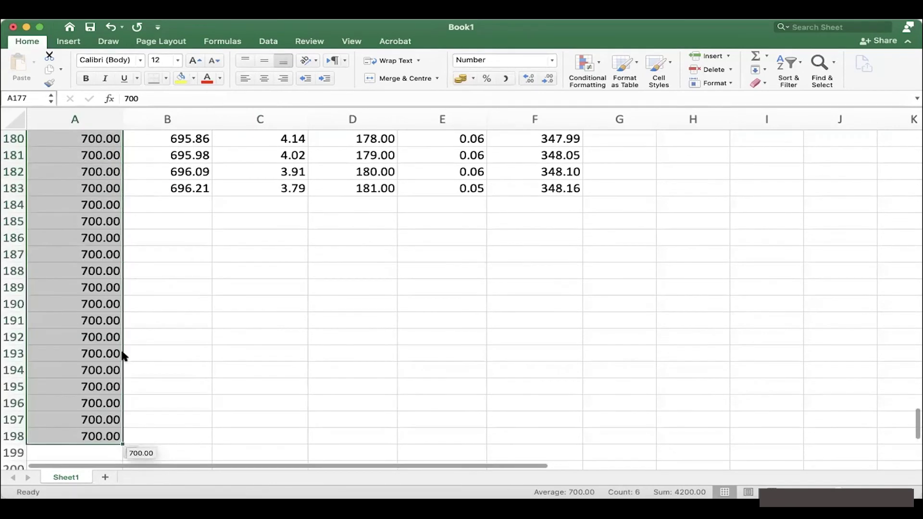
Fill the air resistance, net force, time, acceleration and velocity columns down to row 198
{"action": "left_click", "coordinate": [175, 139]}
{"action": "left_click_drag", "start_coordinate": [175, 155], "coordinate": [582, 193]}
{"action": "left_click_drag", "start_coordinate": [583, 307], "coordinate": [592, 437]}
{"action": "left_click", "coordinate": [609, 272]}
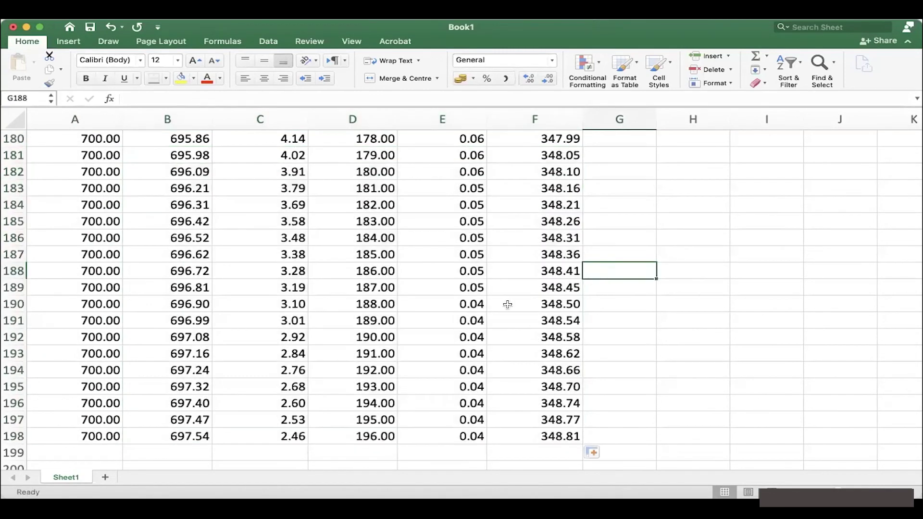
Trace how the velocity in F3 feeds the air resistance, net force and acceleration formulas in row 4
{"action": "scroll", "coordinate": [507, 305], "scroll_direction": "up", "scroll_amount": 18}
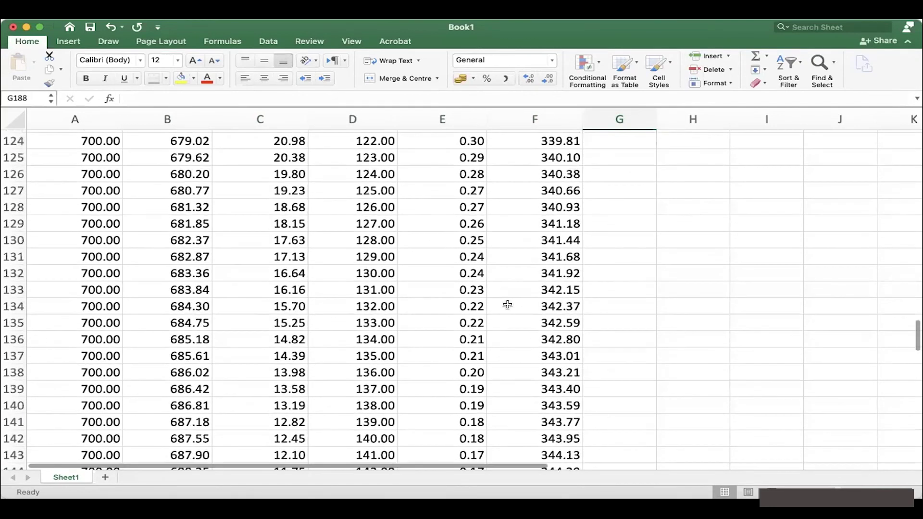
{"action": "scroll", "coordinate": [181, 179], "scroll_direction": "up", "scroll_amount": 10}
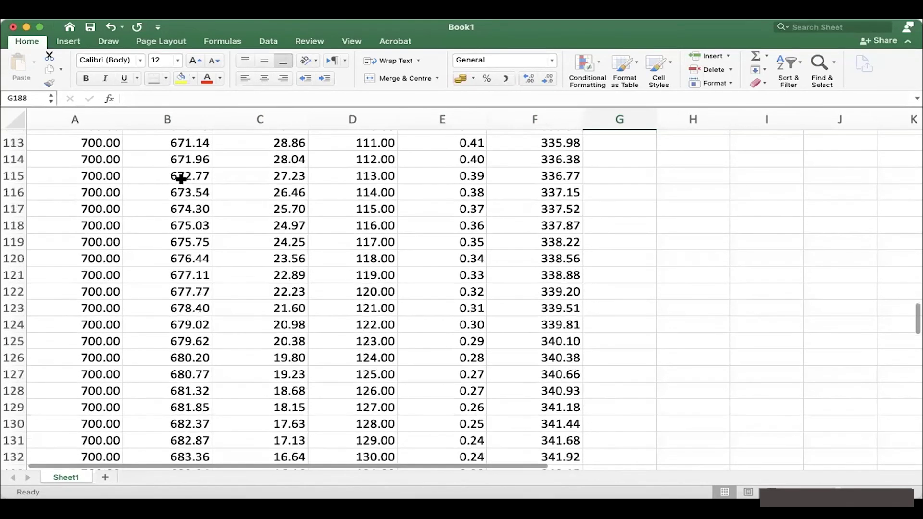
{"action": "scroll", "coordinate": [112, 194], "scroll_direction": "up", "scroll_amount": 20}
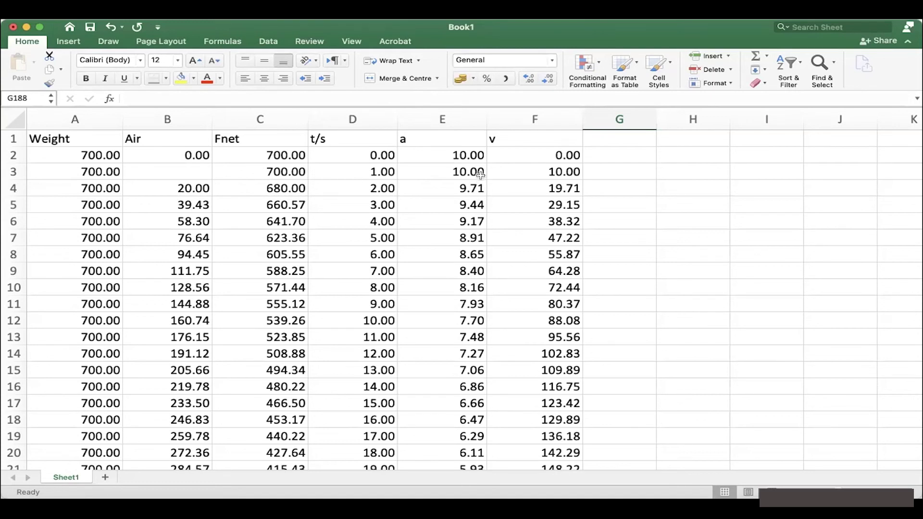
{"action": "left_click", "coordinate": [554, 168]}
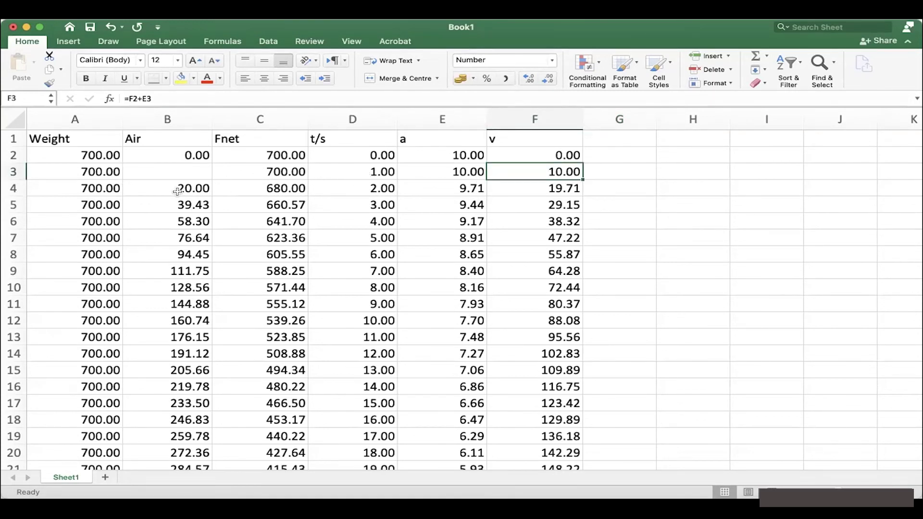
{"action": "left_click", "coordinate": [110, 189]}
{"action": "key", "text": "Right"}
{"action": "key", "text": "Right"}
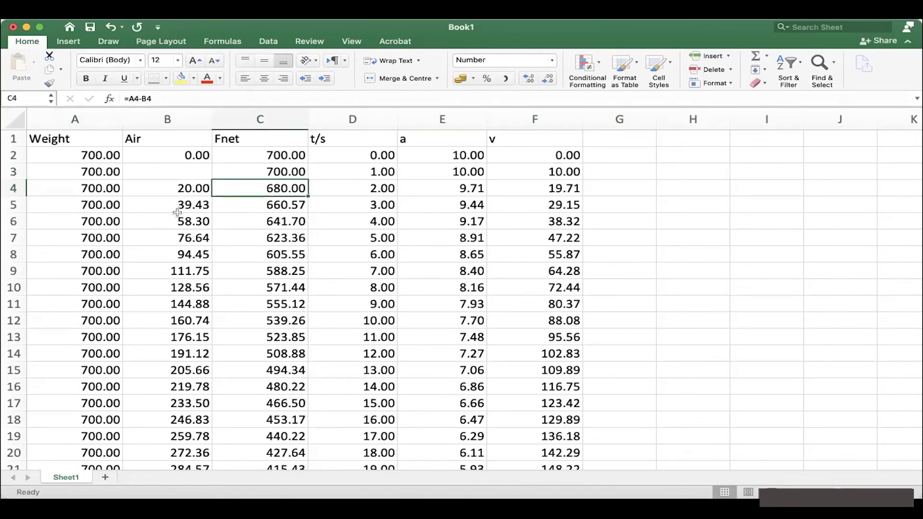
{"action": "key", "text": "Up"}
{"action": "key", "text": "Left"}
{"action": "key", "text": "Down"}
{"action": "key", "text": "Right"}
{"action": "key", "text": "Right"}
{"action": "key", "text": "Right"}
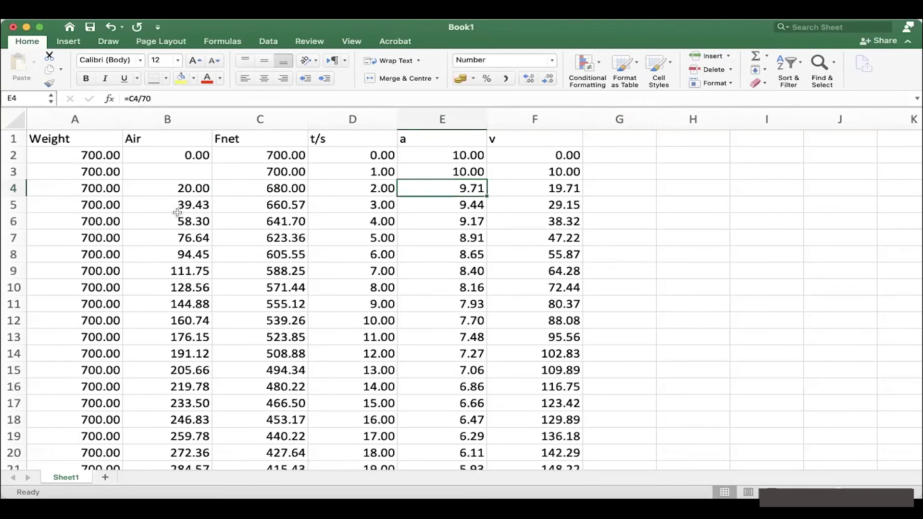
Compare the row 4 acceleration with the row above and inspect the velocity formula in F4
{"action": "key", "text": "Up"}
{"action": "key", "text": "Down"}
{"action": "key", "text": "Left"}
{"action": "key", "text": "Left"}
{"action": "key", "text": "Right"}
{"action": "key", "text": "Right"}
{"action": "key", "text": "Right"}
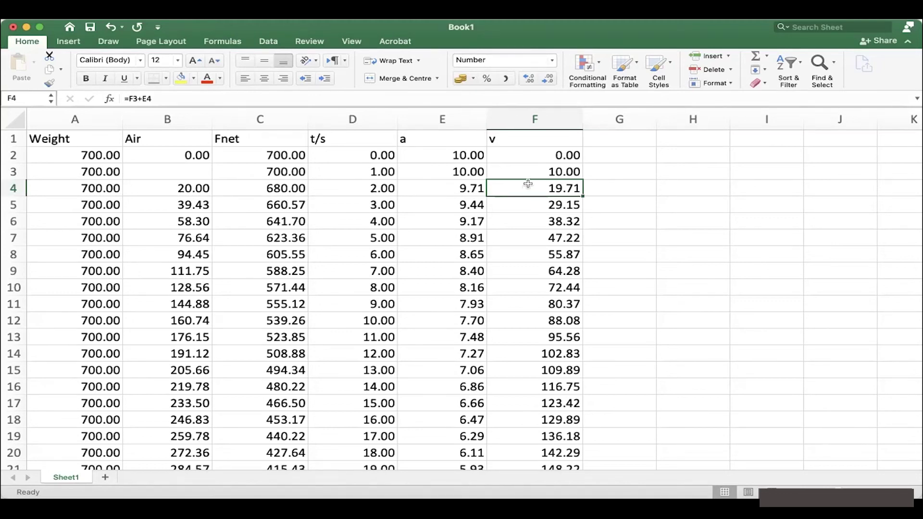
Compare air resistance with net force in rows 4 to 7 and inspect the row 5 acceleration and velocity formulas
{"action": "left_click_drag", "start_coordinate": [171, 184], "coordinate": [173, 235]}
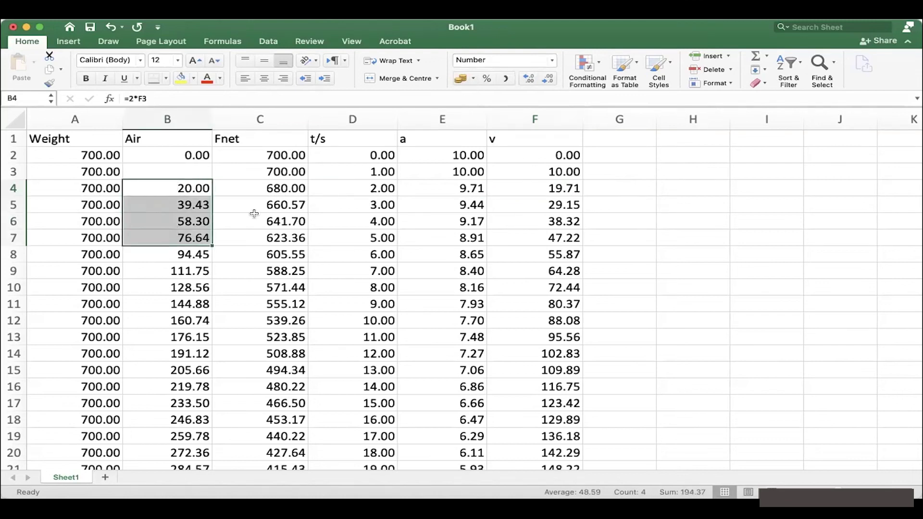
{"action": "left_click_drag", "start_coordinate": [275, 187], "coordinate": [274, 238]}
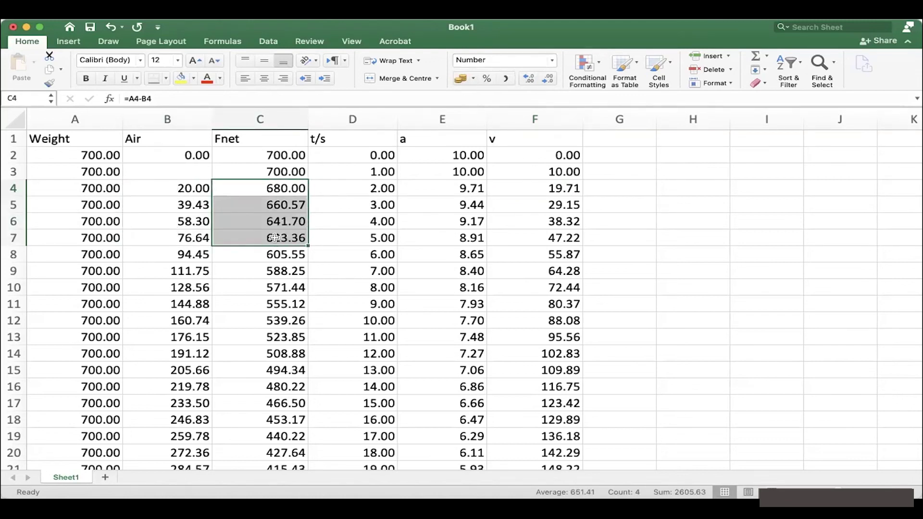
{"action": "key", "text": "Left"}
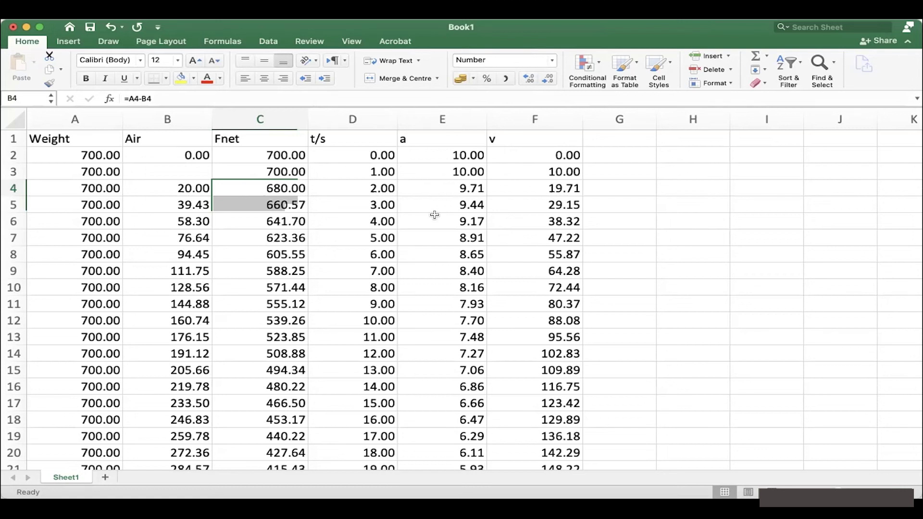
{"action": "left_click", "coordinate": [456, 198]}
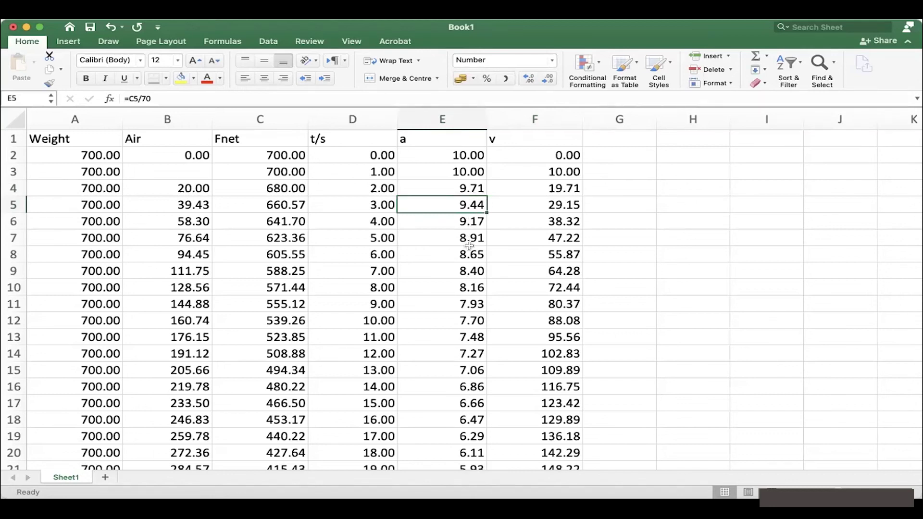
{"action": "left_click", "coordinate": [531, 200]}
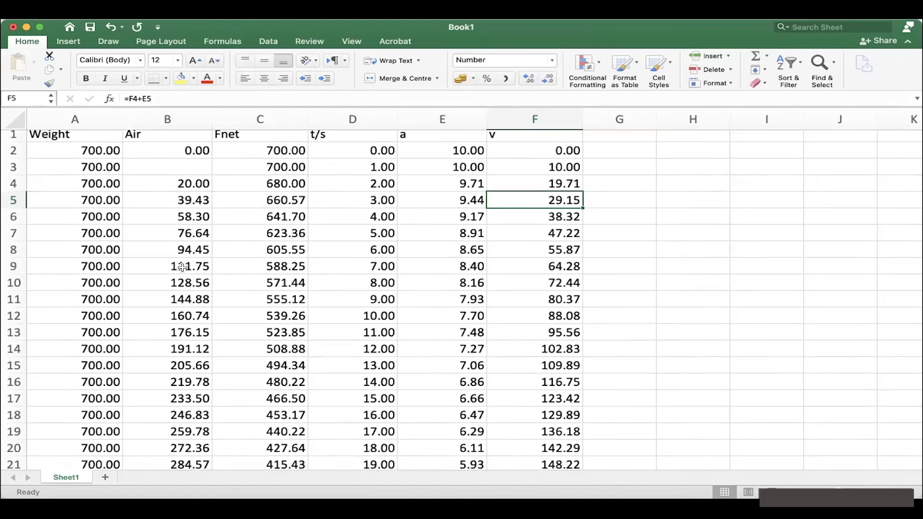
Examine how the forces, acceleration and velocity change down the table to the final velocity in F198
{"action": "scroll", "coordinate": [183, 268], "scroll_direction": "down", "scroll_amount": 6}
{"action": "scroll", "coordinate": [183, 268], "scroll_direction": "down", "scroll_amount": 7}
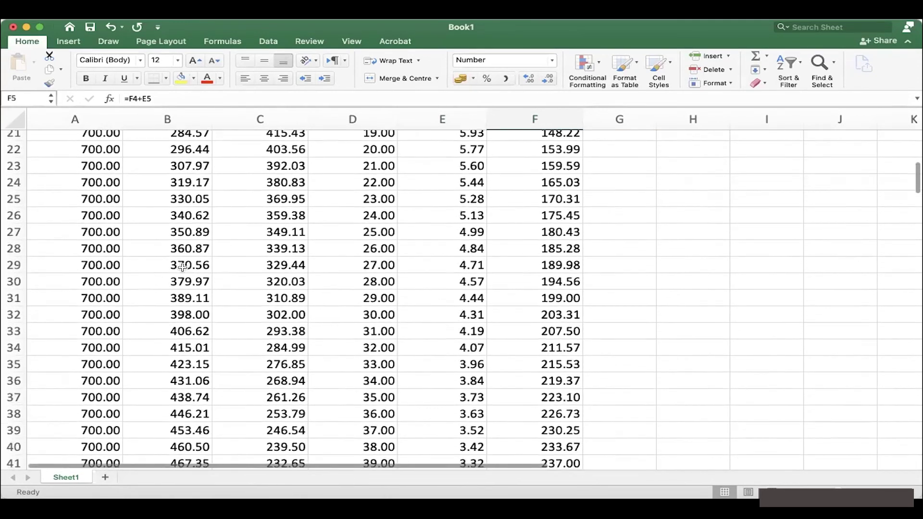
{"action": "scroll", "coordinate": [183, 268], "scroll_direction": "down", "scroll_amount": 6}
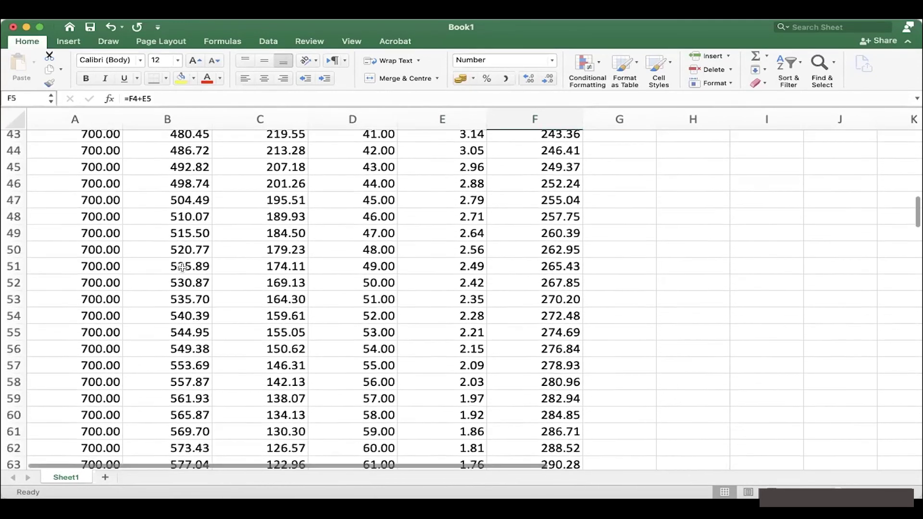
{"action": "scroll", "coordinate": [183, 268], "scroll_direction": "down", "scroll_amount": 8}
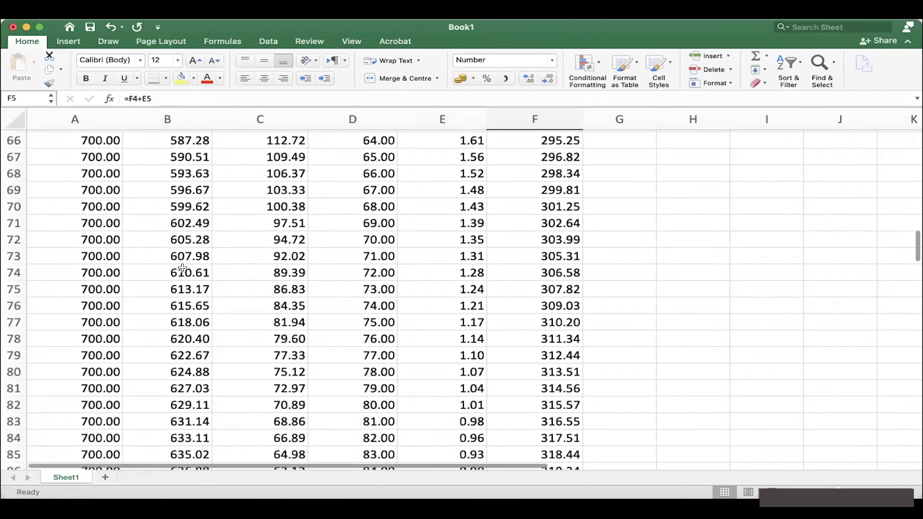
{"action": "scroll", "coordinate": [183, 268], "scroll_direction": "down", "scroll_amount": 12}
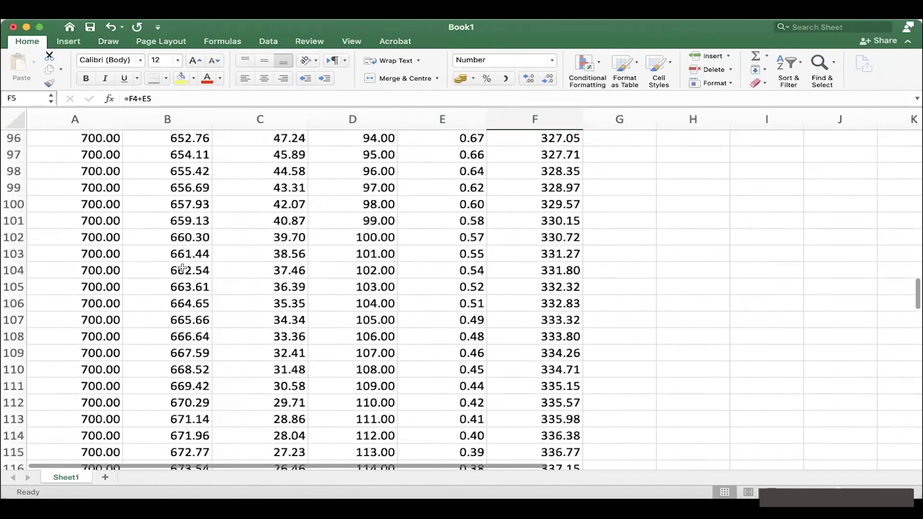
{"action": "scroll", "coordinate": [183, 268], "scroll_direction": "down", "scroll_amount": 8}
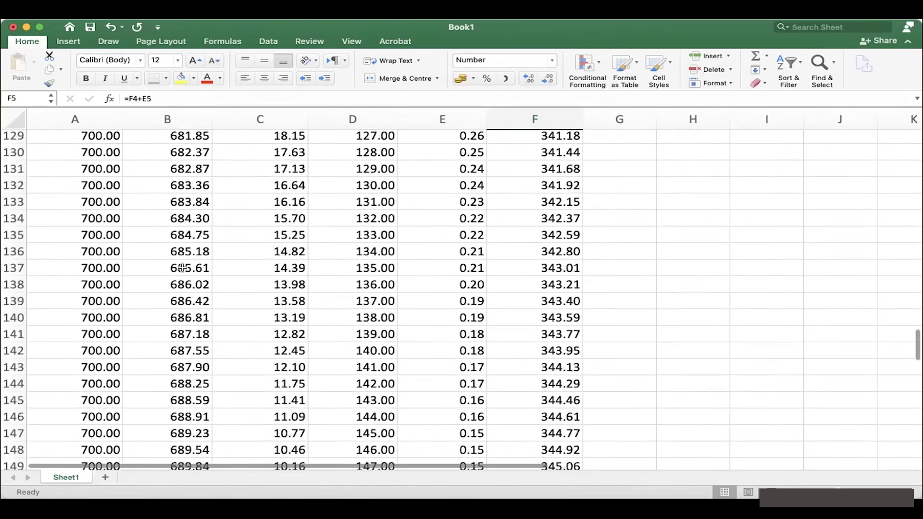
{"action": "scroll", "coordinate": [182, 268], "scroll_direction": "down", "scroll_amount": 1}
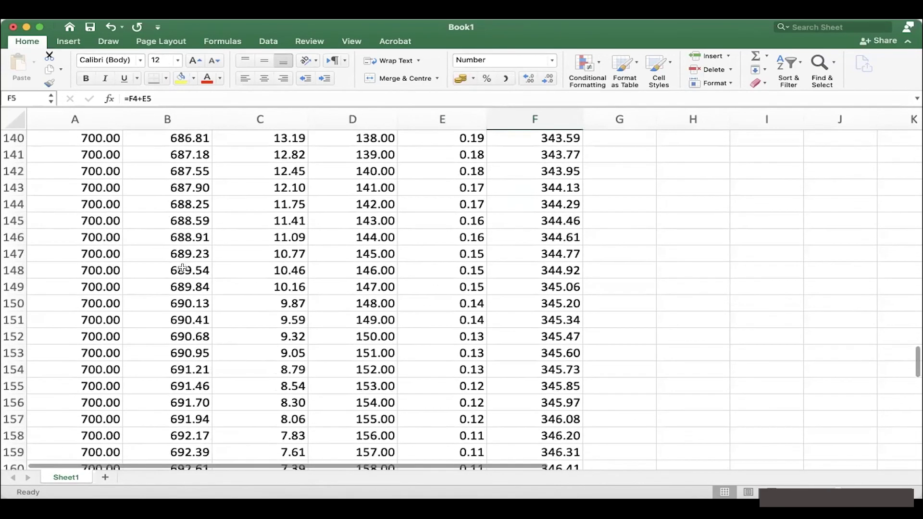
{"action": "scroll", "coordinate": [183, 268], "scroll_direction": "down", "scroll_amount": 2}
{"action": "scroll", "coordinate": [191, 268], "scroll_direction": "down", "scroll_amount": 7}
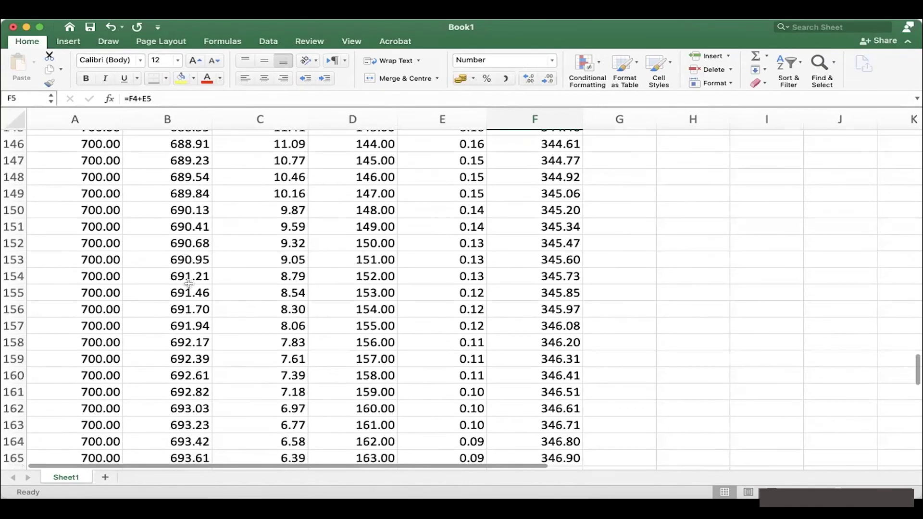
{"action": "scroll", "coordinate": [189, 283], "scroll_direction": "down", "scroll_amount": 3}
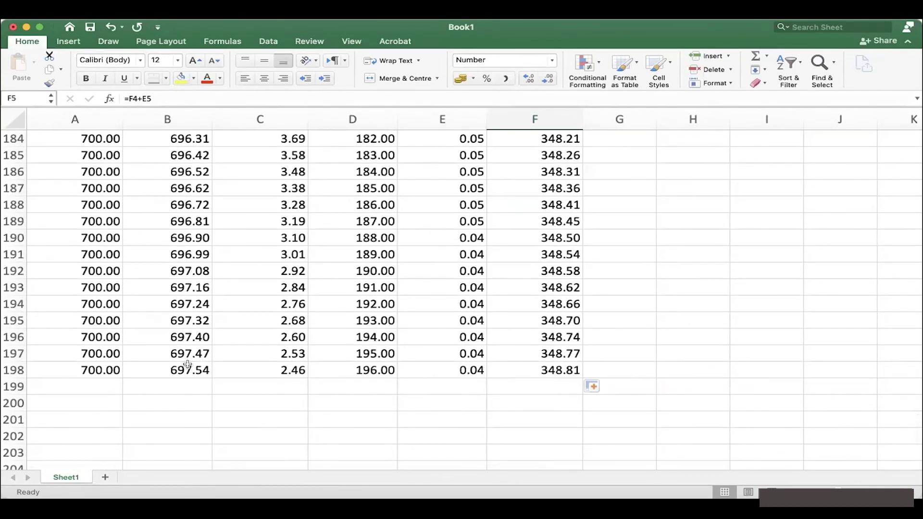
{"action": "left_click", "coordinate": [555, 368]}
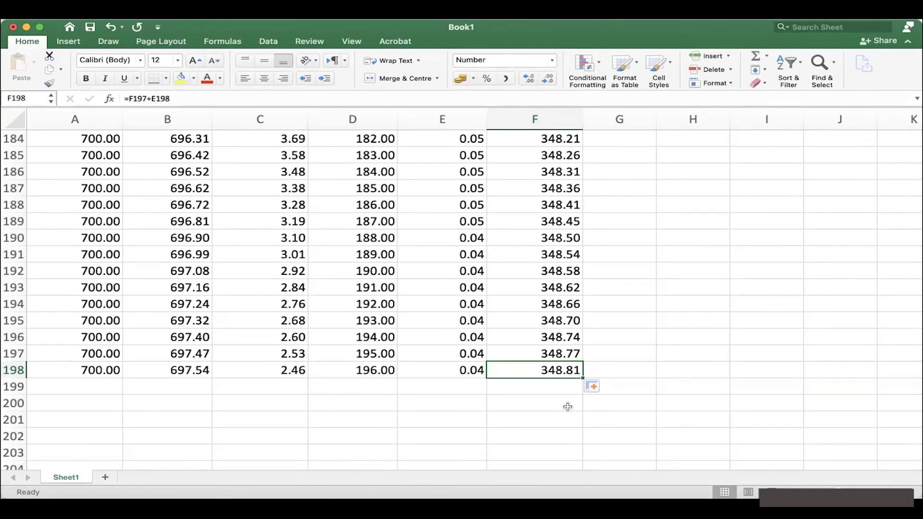
Extend all six columns from rows 195 to 198 down to row 373
{"action": "left_click_drag", "start_coordinate": [63, 321], "coordinate": [531, 373]}
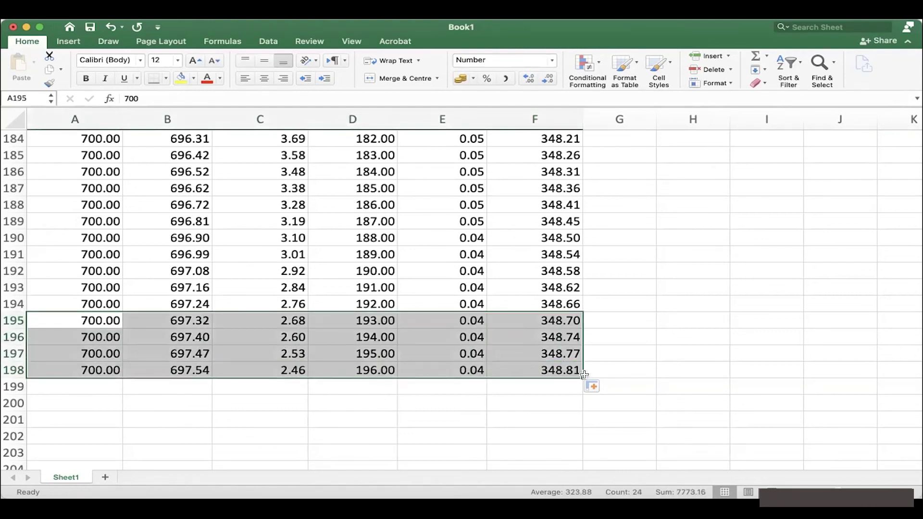
{"action": "left_click", "coordinate": [569, 373]}
{"action": "key", "text": "Left"}
{"action": "key", "text": "Left"}
{"action": "key", "text": "Left"}
{"action": "key", "text": "Left"}
{"action": "key", "text": "Left"}
{"action": "key", "text": "shift+Right"}
{"action": "key", "text": "shift+Right"}
{"action": "key", "text": "shift+Right"}
{"action": "key", "text": "shift+Right"}
{"action": "key", "text": "shift+Right"}
{"action": "key", "text": "shift+Right"}
{"action": "key", "text": "shift+Left"}
{"action": "left_click_drag", "start_coordinate": [582, 377], "coordinate": [556, 454]}
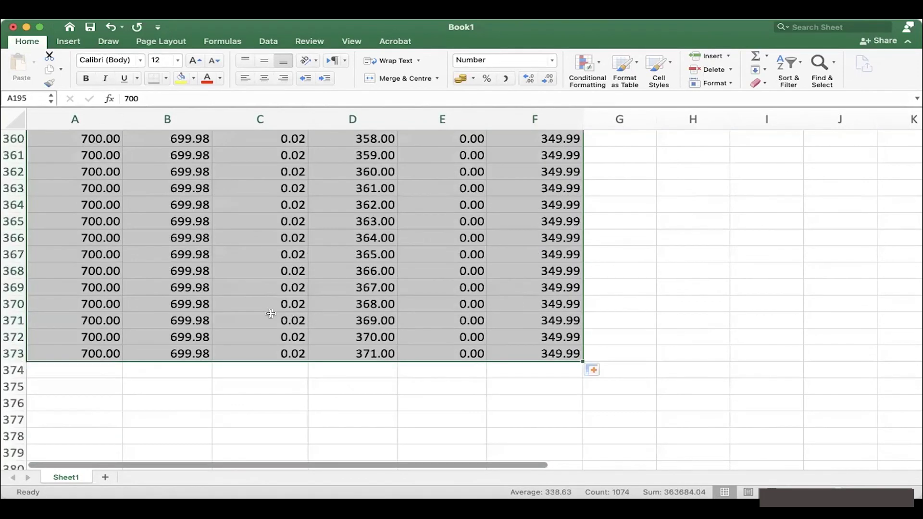
Examine the extended rows from 373 back to about 250 for where net force and acceleration approach zero
{"action": "left_click", "coordinate": [316, 324]}
{"action": "scroll", "coordinate": [356, 356], "scroll_direction": "up", "scroll_amount": 10}
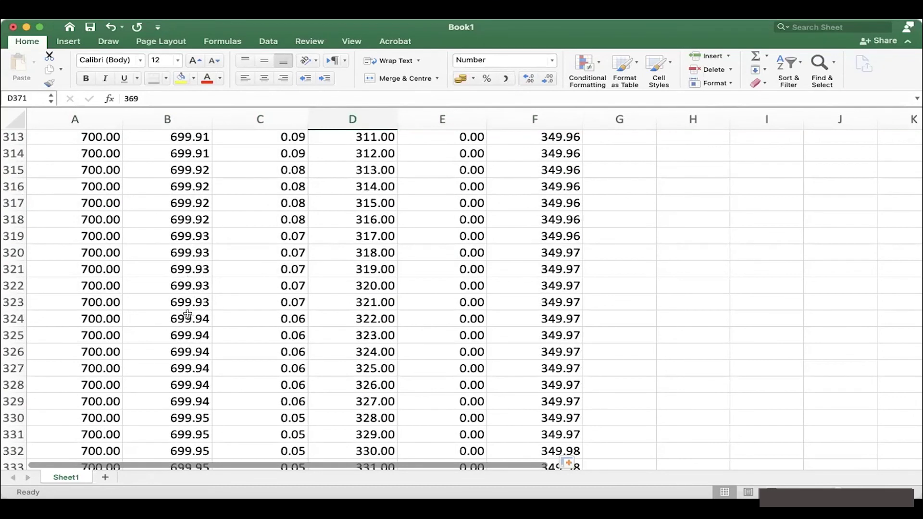
{"action": "scroll", "coordinate": [188, 313], "scroll_direction": "down", "scroll_amount": 5}
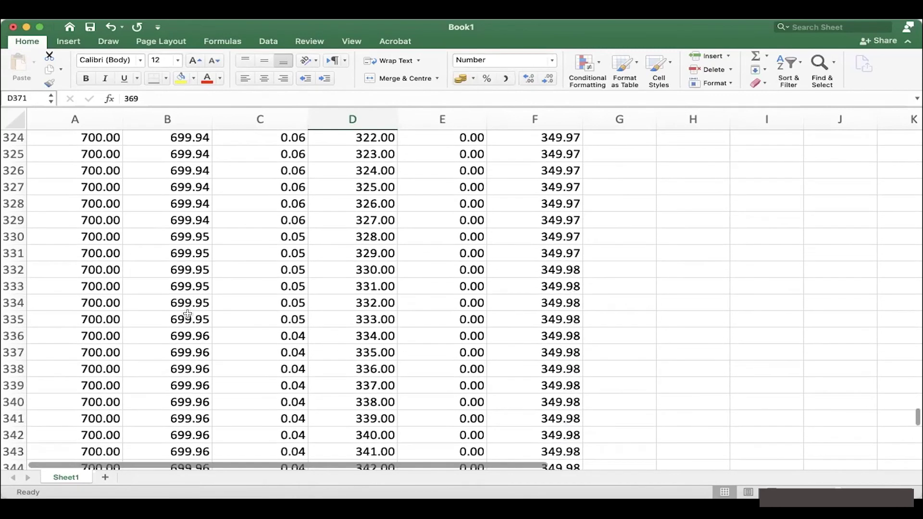
{"action": "scroll", "coordinate": [187, 313], "scroll_direction": "down", "scroll_amount": 2}
{"action": "scroll", "coordinate": [188, 314], "scroll_direction": "up", "scroll_amount": 6}
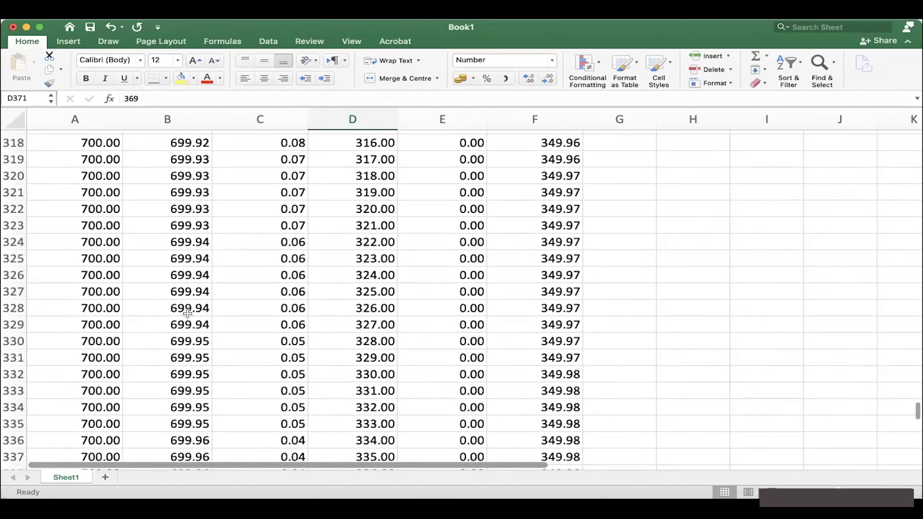
{"action": "scroll", "coordinate": [122, 270], "scroll_direction": "up", "scroll_amount": 3}
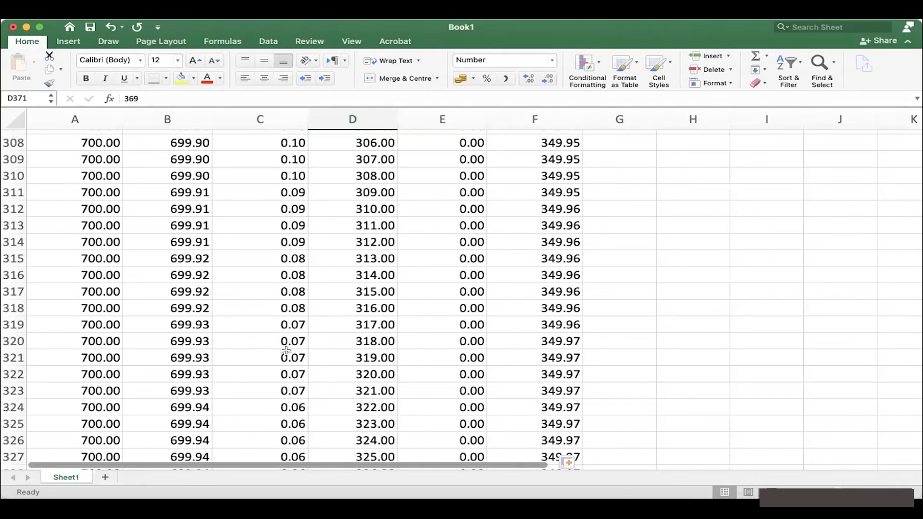
{"action": "scroll", "coordinate": [476, 226], "scroll_direction": "up", "scroll_amount": 3}
{"action": "scroll", "coordinate": [476, 226], "scroll_direction": "up", "scroll_amount": 6}
{"action": "scroll", "coordinate": [476, 226], "scroll_direction": "up", "scroll_amount": 12}
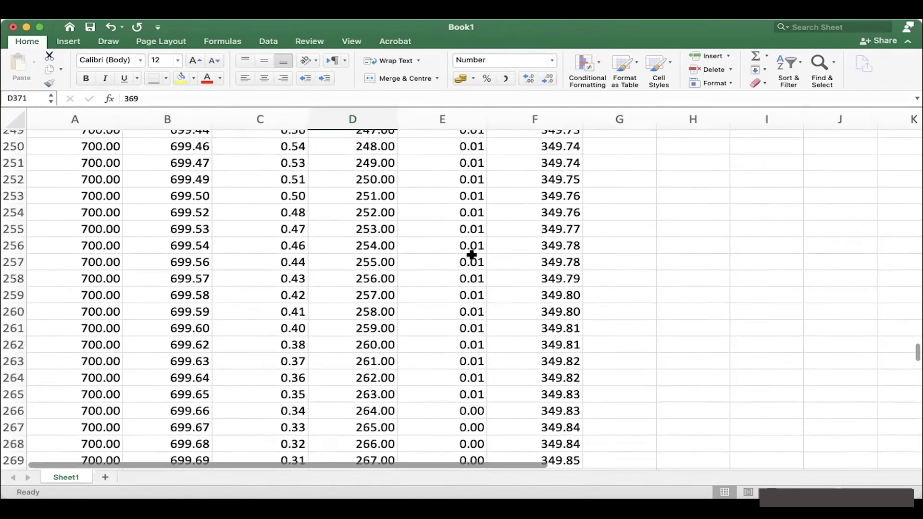
Inspect the weight, air resistance, net force, acceleration and velocity cells across row 266
{"action": "scroll", "coordinate": [472, 255], "scroll_direction": "down", "scroll_amount": 3}
{"action": "left_click", "coordinate": [472, 272]}
{"action": "key", "text": "Left"}
{"action": "key", "text": "Left"}
{"action": "key", "text": "Left"}
{"action": "key", "text": "Left"}
{"action": "key", "text": "Right"}
{"action": "key", "text": "Left"}
{"action": "key", "text": "Right"}
{"action": "key", "text": "Right"}
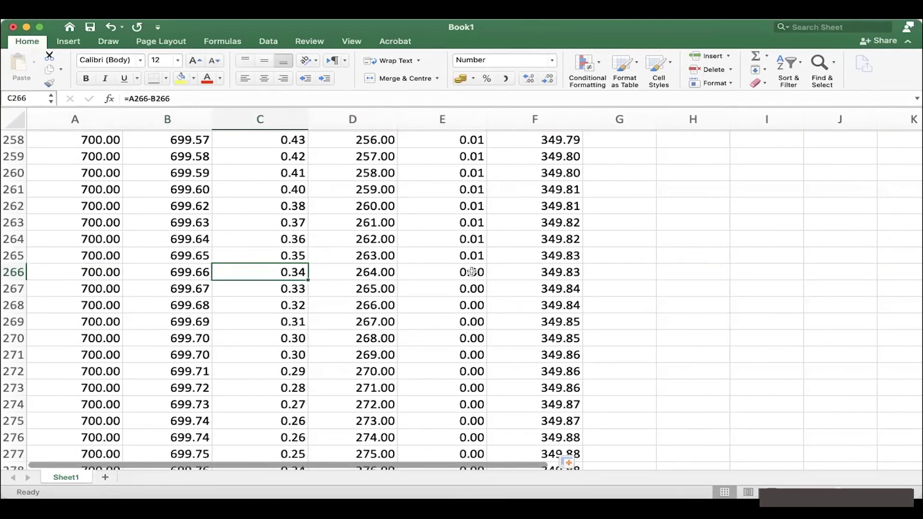
{"action": "key", "text": "Right"}
{"action": "key", "text": "Right"}
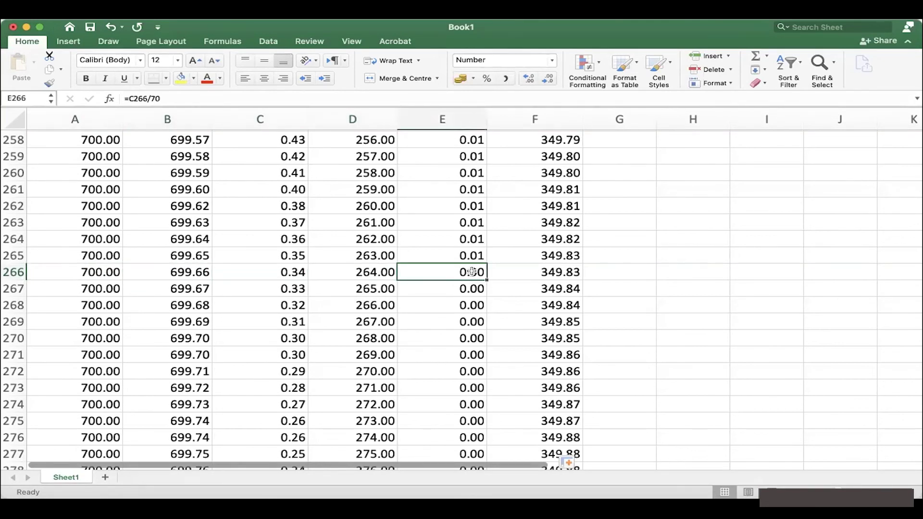
{"action": "key", "text": "Right"}
Check the velocity values and formulas one by one from F264 to F273
{"action": "left_click", "coordinate": [540, 240]}
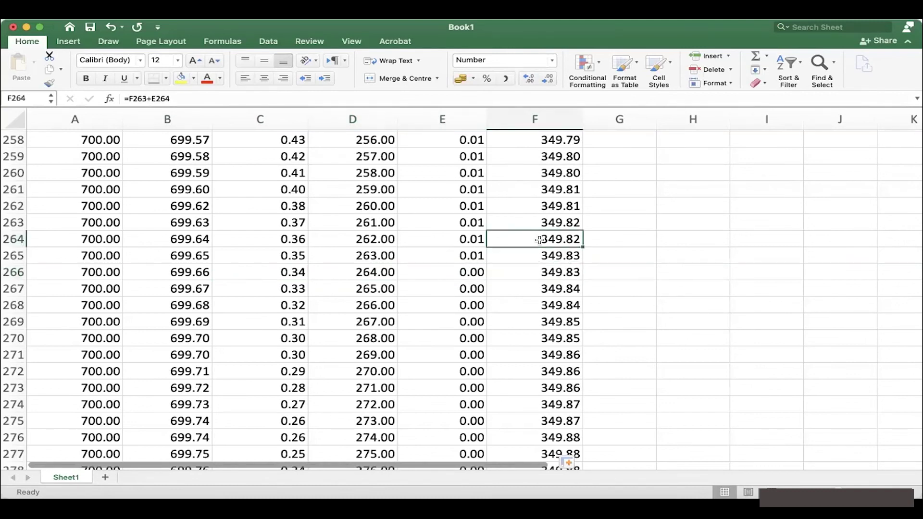
{"action": "key", "text": "Down"}
{"action": "key", "text": "Down"}
{"action": "key", "text": "Down"}
{"action": "key", "text": "Down"}
{"action": "key", "text": "Down"}
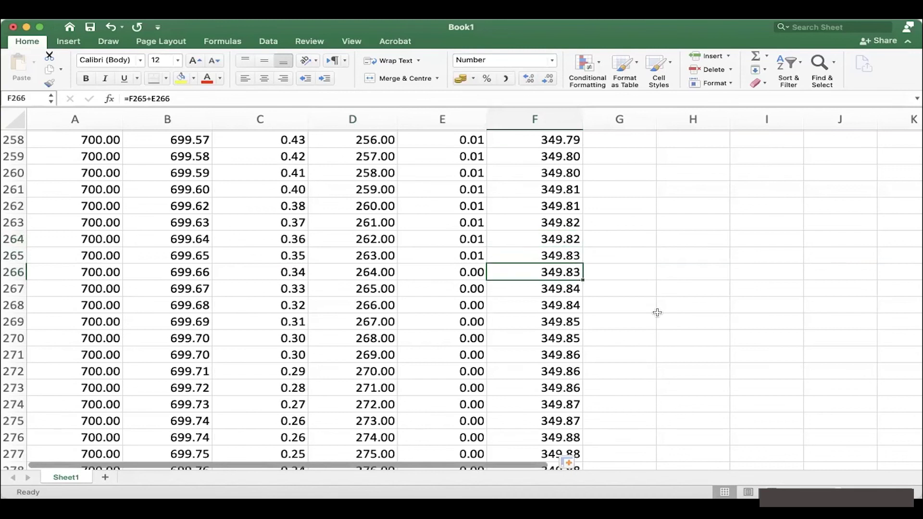
{"action": "key", "text": "Down"}
{"action": "key", "text": "Down"}
{"action": "key", "text": "Down"}
{"action": "key", "text": "Down"}
{"action": "key", "text": "Down"}
{"action": "key", "text": "Down"}
{"action": "key", "text": "Down"}
{"action": "key", "text": "Down"}
{"action": "key", "text": "Down"}
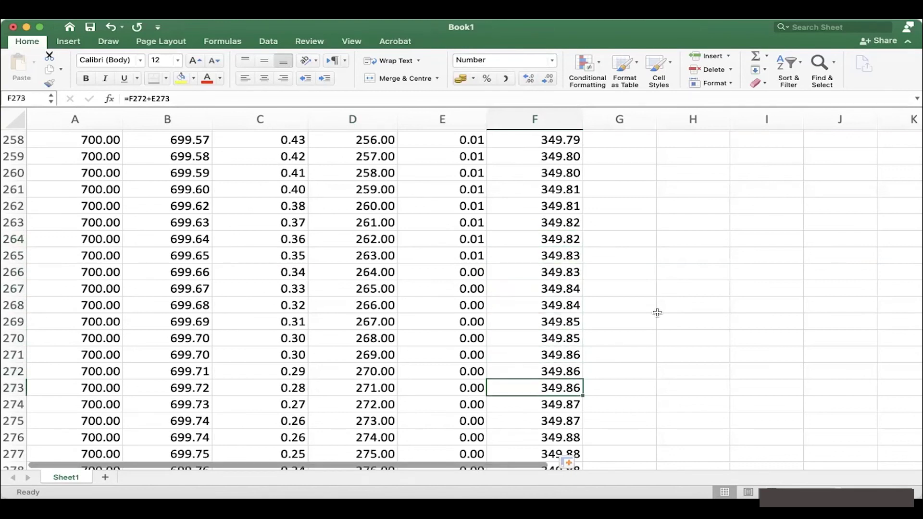
Check the velocity values and formulas one by one down column F from F273 to F330
{"action": "key", "text": "Down"}
{"action": "key", "text": "Down"}
{"action": "key", "text": "Down"}
{"action": "key", "text": "Down"}
{"action": "key", "text": "Down"}
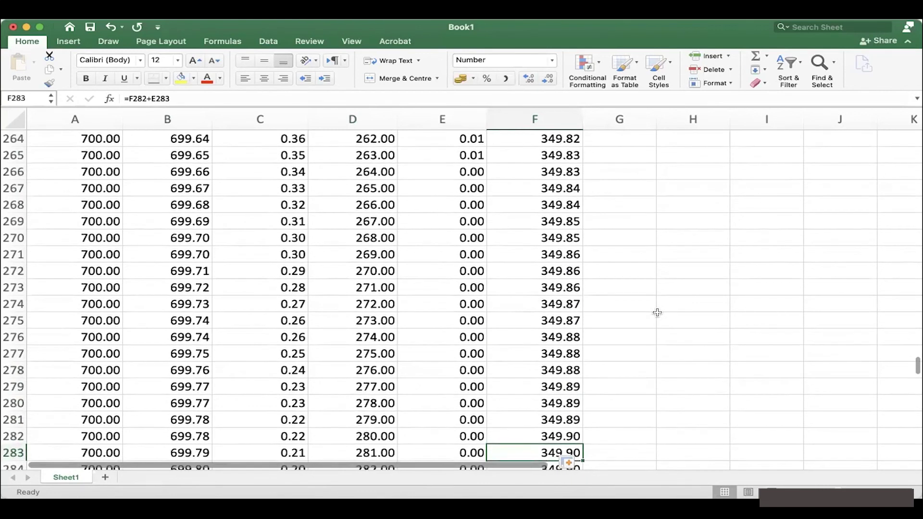
{"action": "key", "text": "Down"}
{"action": "key", "text": "Down"}
{"action": "key", "text": "Down"}
{"action": "key", "text": "Down"}
{"action": "key", "text": "Down"}
{"action": "key", "text": "Down"}
{"action": "key", "text": "Down"}
{"action": "key", "text": "Down"}
{"action": "key", "text": "Down"}
{"action": "key", "text": "Down"}
{"action": "key", "text": "Down"}
{"action": "key", "text": "Down"}
{"action": "key", "text": "Down"}
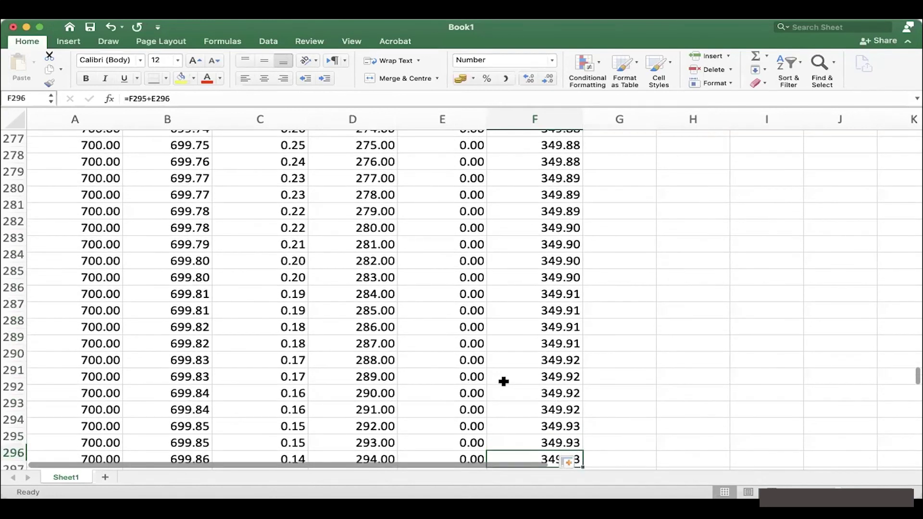
{"action": "key", "text": "Down"}
{"action": "key", "text": "Down"}
{"action": "key", "text": "Down"}
{"action": "key", "text": "Down"}
{"action": "key", "text": "Down"}
{"action": "key", "text": "Down"}
{"action": "key", "text": "Down"}
{"action": "key", "text": "Down"}
{"action": "key", "text": "Down"}
{"action": "key", "text": "Down"}
{"action": "key", "text": "Down"}
{"action": "key", "text": "Down"}
{"action": "key", "text": "Down"}
{"action": "key", "text": "Down"}
{"action": "key", "text": "Down"}
{"action": "key", "text": "Down"}
{"action": "key", "text": "Down"}
{"action": "key", "text": "Down"}
{"action": "key", "text": "Down"}
{"action": "key", "text": "Down"}
Extend all six columns of the table from row 373 down to row 464
{"action": "scroll", "coordinate": [504, 382], "scroll_direction": "down", "scroll_amount": 10}
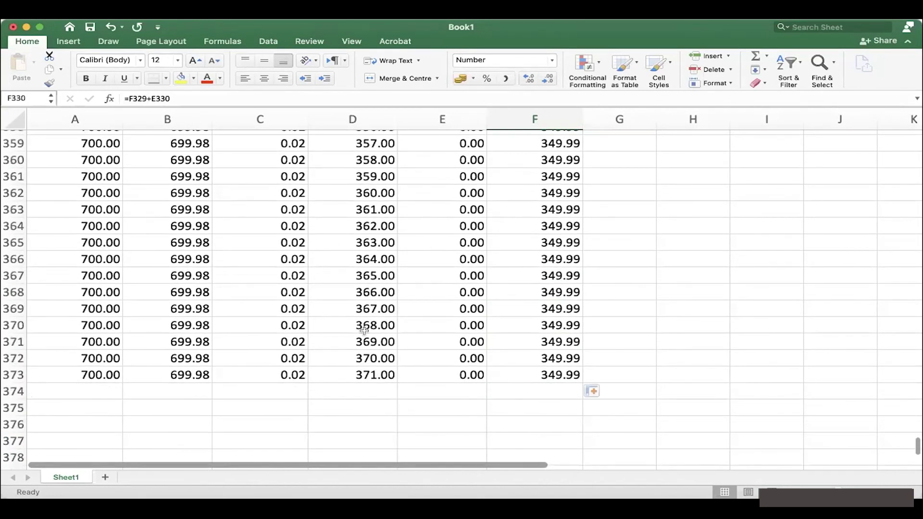
{"action": "left_click_drag", "start_coordinate": [72, 309], "coordinate": [578, 423]}
{"action": "left_click", "coordinate": [443, 304]}
Inspect the air resistance, net force, time, acceleration and velocity cells across row 424
{"action": "scroll", "coordinate": [289, 298], "scroll_direction": "up", "scroll_amount": 15}
{"action": "scroll", "coordinate": [363, 202], "scroll_direction": "down", "scroll_amount": 8}
{"action": "scroll", "coordinate": [350, 225], "scroll_direction": "up", "scroll_amount": 2}
{"action": "scroll", "coordinate": [350, 225], "scroll_direction": "up", "scroll_amount": 1}
{"action": "left_click", "coordinate": [349, 225]}
{"action": "key", "text": "Right"}
{"action": "key", "text": "Right"}
{"action": "key", "text": "Left"}
{"action": "key", "text": "Left"}
{"action": "key", "text": "Left"}
{"action": "key", "text": "Right"}
{"action": "key", "text": "Right"}
{"action": "key", "text": "Right"}
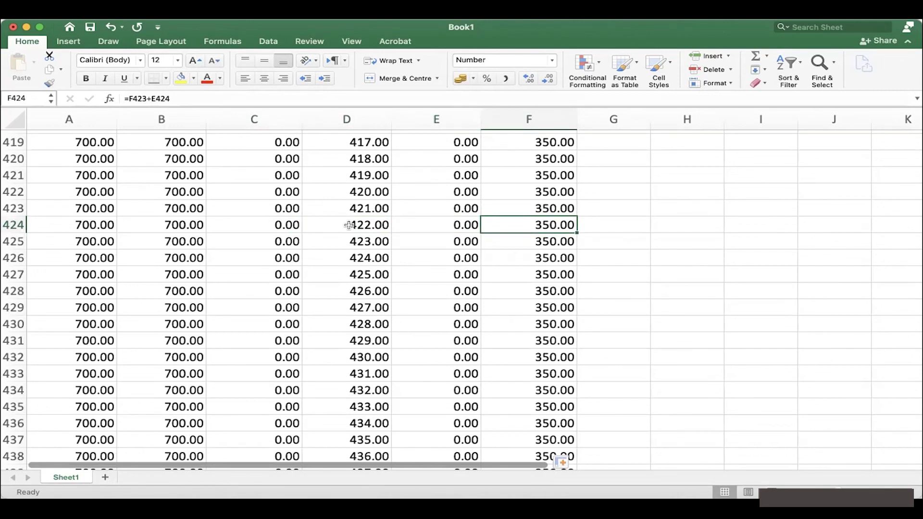
{"action": "key", "text": "Left"}
{"action": "key", "text": "Left"}
{"action": "key", "text": "Left"}
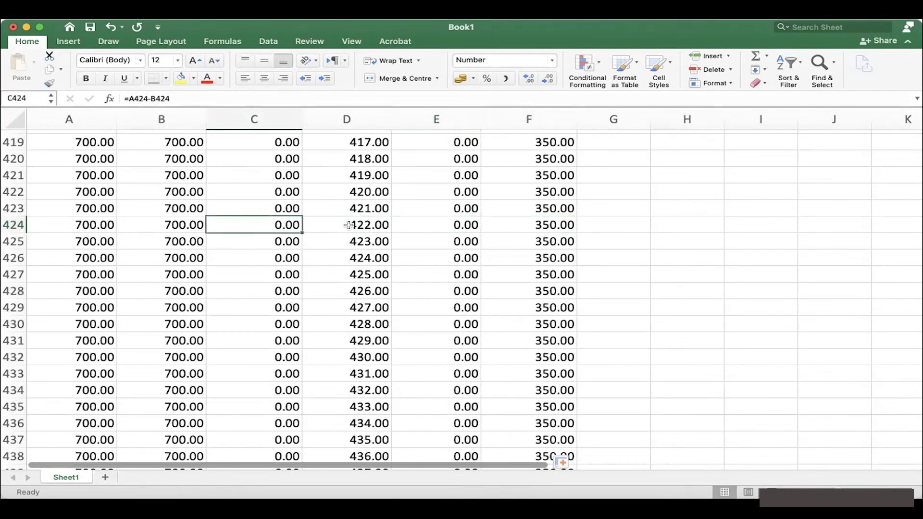
{"action": "key", "text": "Left"}
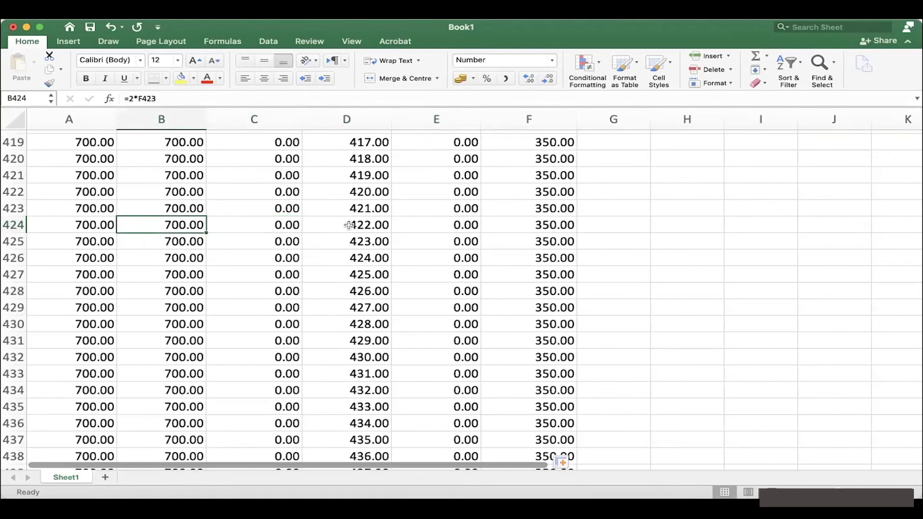
Check the air resistance values and formulas down column B from B424 to B445
{"action": "key", "text": "Down"}
{"action": "key", "text": "Down"}
{"action": "key", "text": "Down"}
{"action": "key", "text": "Down"}
{"action": "key", "text": "Down"}
{"action": "key", "text": "Down"}
{"action": "key", "text": "Down"}
{"action": "key", "text": "Down"}
{"action": "key", "text": "Down"}
{"action": "key", "text": "Down"}
{"action": "key", "text": "Down"}
{"action": "key", "text": "Down"}
{"action": "key", "text": "Down"}
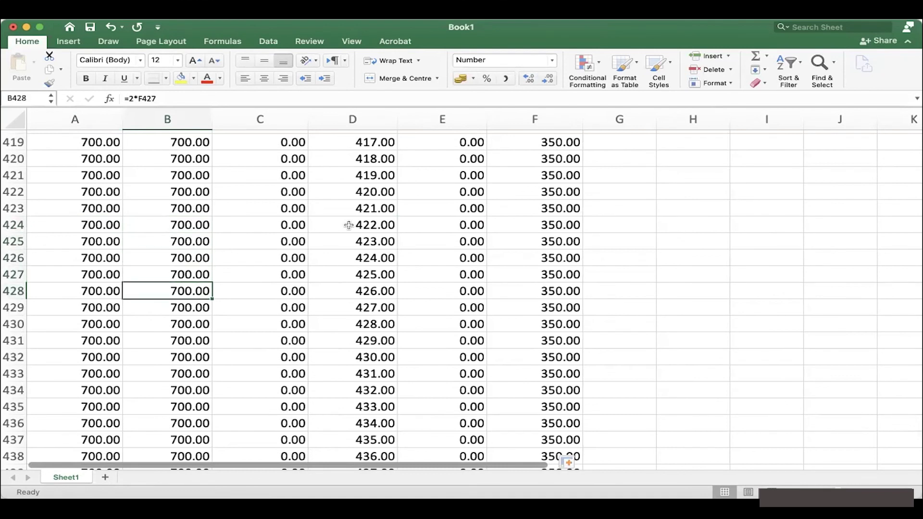
{"action": "key", "text": "Down"}
{"action": "key", "text": "Down"}
{"action": "key", "text": "Down"}
{"action": "key", "text": "Down"}
{"action": "key", "text": "Down"}
{"action": "key", "text": "Down"}
{"action": "key", "text": "Down"}
{"action": "key", "text": "Down"}
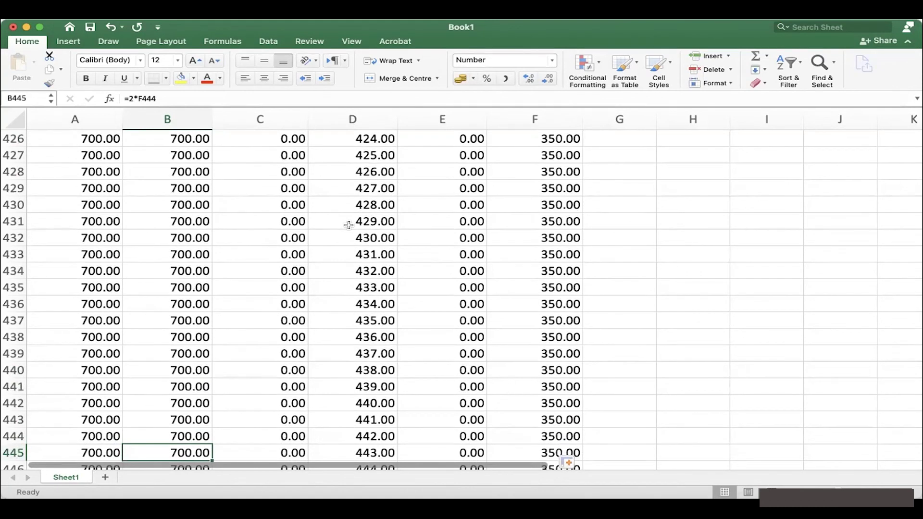
{"action": "key", "text": "Left"}
{"action": "key", "text": "Right"}
Locate the first row where air resistance equals the weight and inspect its cells from air resistance to velocity
{"action": "scroll", "coordinate": [179, 175], "scroll_direction": "up", "scroll_amount": 5}
{"action": "scroll", "coordinate": [179, 175], "scroll_direction": "up", "scroll_amount": 3}
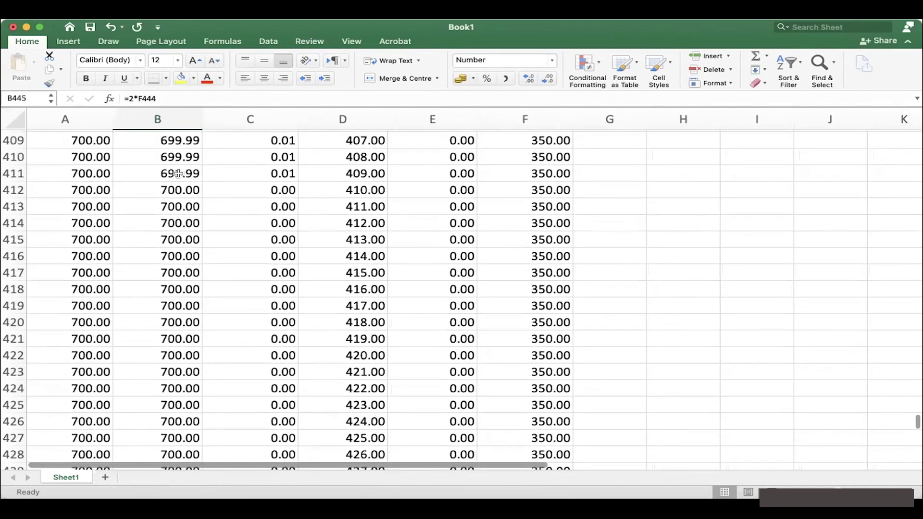
{"action": "left_click", "coordinate": [185, 242]}
{"action": "key", "text": "Right"}
{"action": "key", "text": "Right"}
{"action": "key", "text": "Right"}
{"action": "key", "text": "Right"}
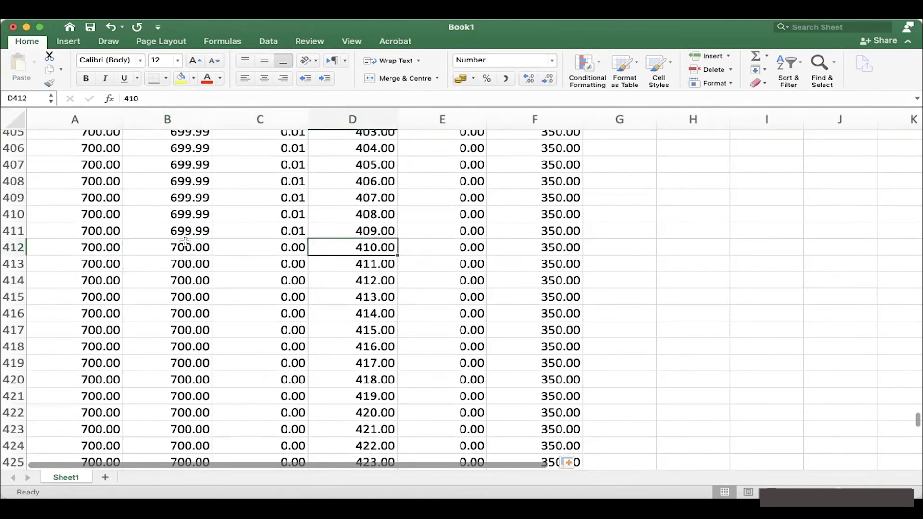
{"action": "key", "text": "Down"}
{"action": "key", "text": "Up"}
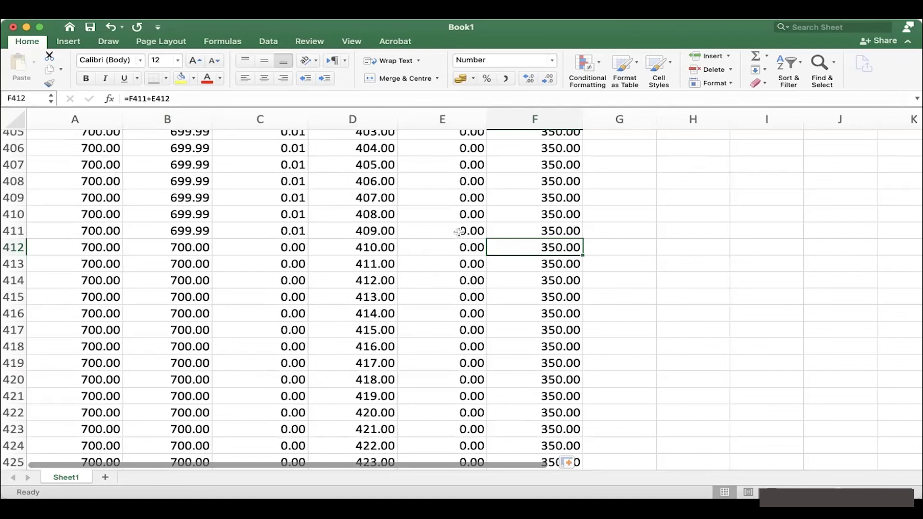
Compare row 412 from velocity back to air resistance with the rows above it, up to about row 375
{"action": "left_click_drag", "start_coordinate": [524, 247], "coordinate": [118, 243]}
{"action": "key", "text": "Up"}
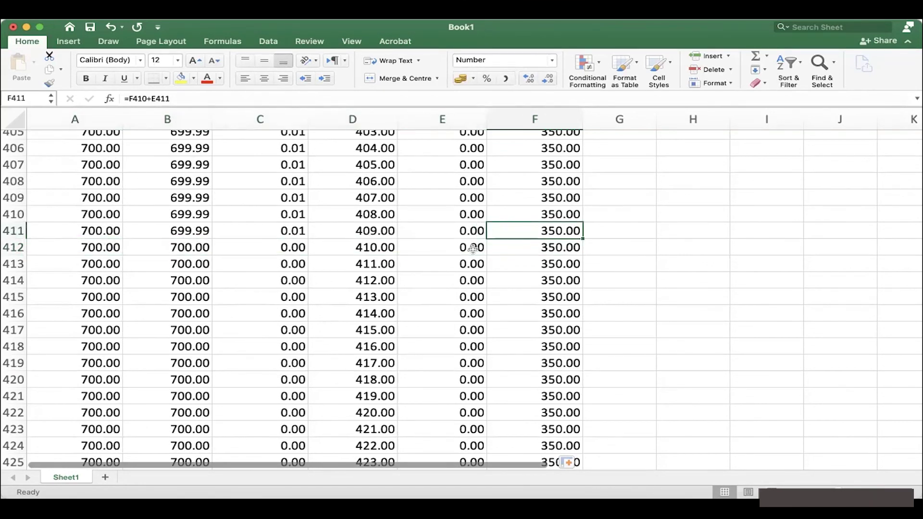
{"action": "scroll", "coordinate": [407, 241], "scroll_direction": "up", "scroll_amount": 7}
{"action": "scroll", "coordinate": [406, 241], "scroll_direction": "up", "scroll_amount": 7}
{"action": "scroll", "coordinate": [406, 241], "scroll_direction": "down", "scroll_amount": 11}
{"action": "scroll", "coordinate": [407, 241], "scroll_direction": "down", "scroll_amount": 4}
{"action": "scroll", "coordinate": [407, 241], "scroll_direction": "up", "scroll_amount": 11}
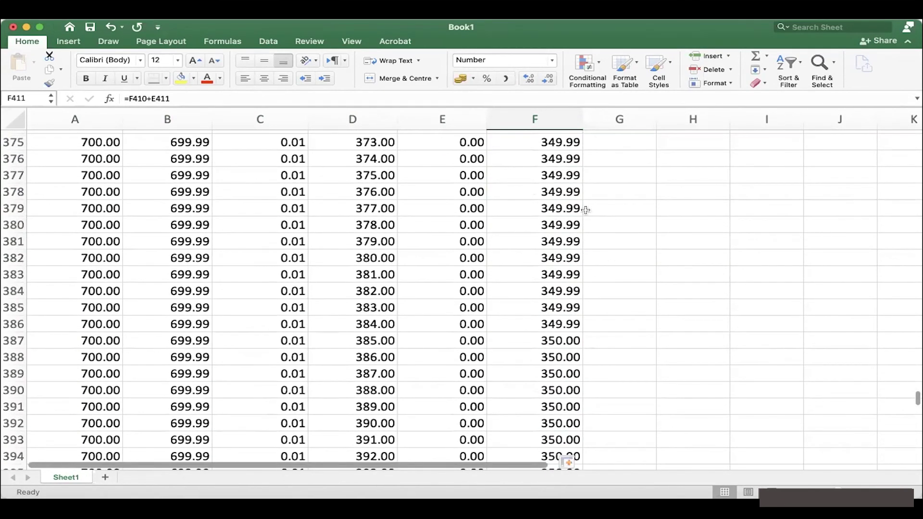
Format the whole velocity column to show no decimal places
{"action": "scroll", "coordinate": [548, 202], "scroll_direction": "up", "scroll_amount": 20}
{"action": "scroll", "coordinate": [548, 203], "scroll_direction": "up", "scroll_amount": 20}
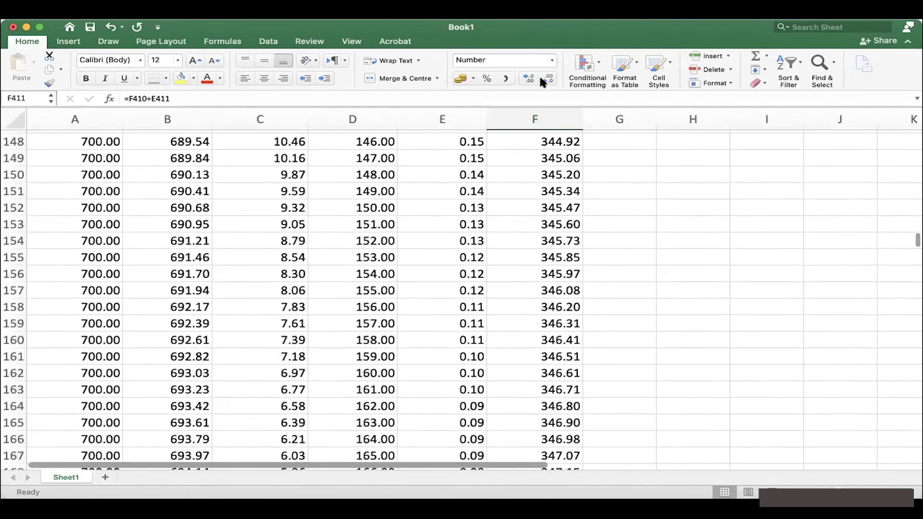
{"action": "key", "text": "ctrl+space"}
{"action": "left_click", "coordinate": [540, 76]}
{"action": "left_click", "coordinate": [540, 76]}
{"action": "left_click", "coordinate": [559, 230]}
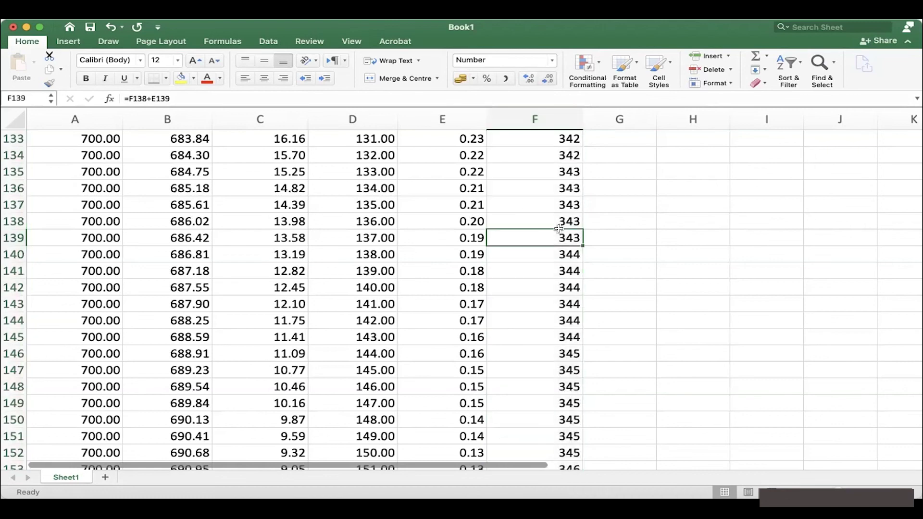
Examine how the rounded velocities in column F change from the start of the table down to about row 141
{"action": "scroll", "coordinate": [559, 229], "scroll_direction": "up", "scroll_amount": 4}
{"action": "scroll", "coordinate": [558, 229], "scroll_direction": "down", "scroll_amount": 3}
{"action": "scroll", "coordinate": [559, 229], "scroll_direction": "down", "scroll_amount": 4}
{"action": "scroll", "coordinate": [559, 229], "scroll_direction": "down", "scroll_amount": 2}
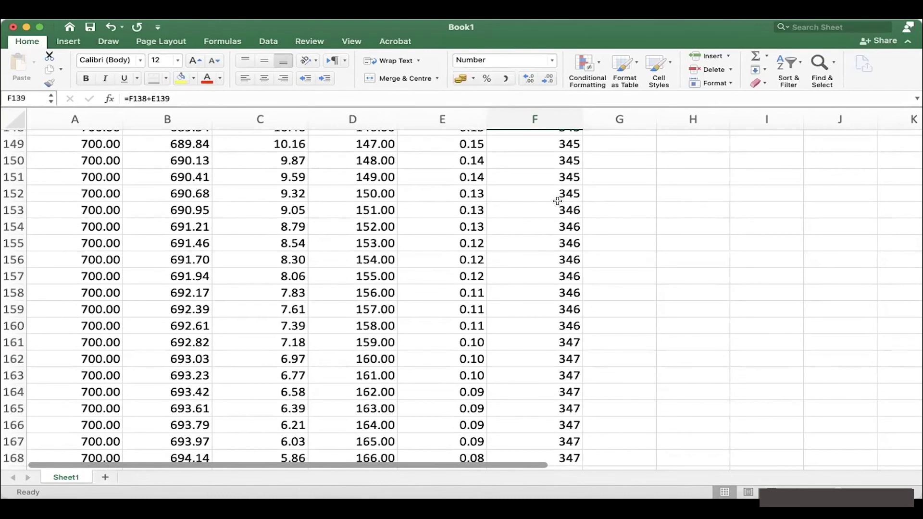
{"action": "scroll", "coordinate": [558, 201], "scroll_direction": "up", "scroll_amount": 20}
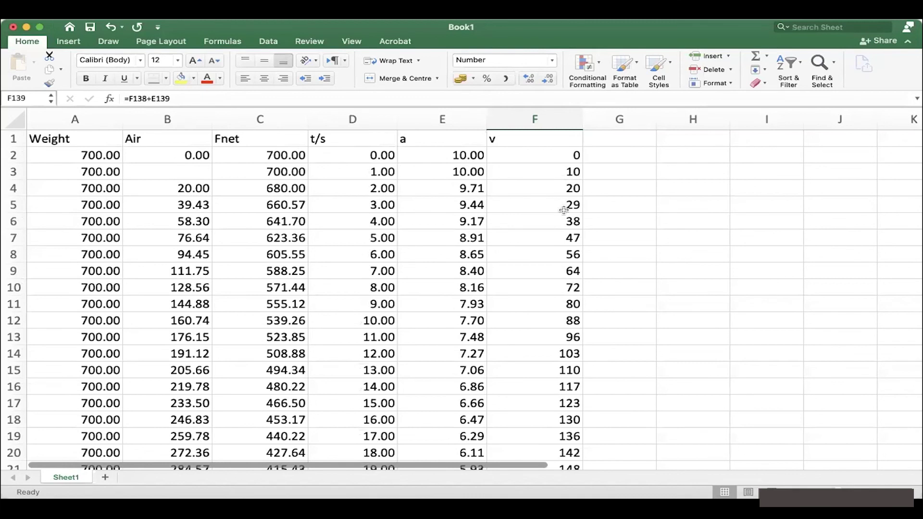
{"action": "scroll", "coordinate": [566, 170], "scroll_direction": "down", "scroll_amount": 2}
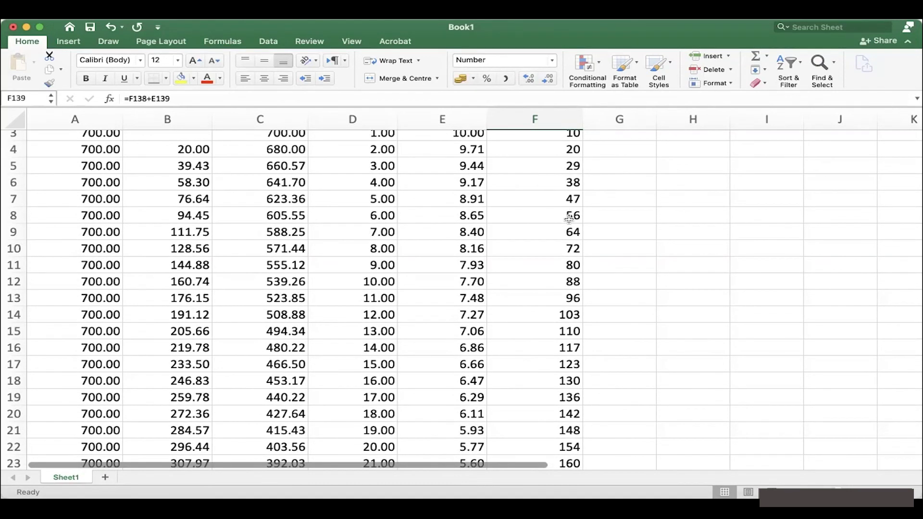
{"action": "scroll", "coordinate": [571, 248], "scroll_direction": "down", "scroll_amount": 4}
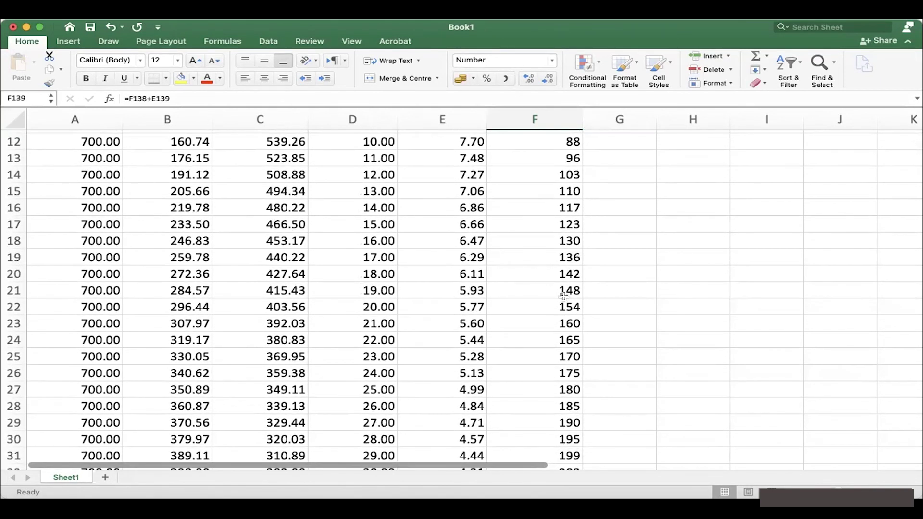
{"action": "scroll", "coordinate": [564, 299], "scroll_direction": "down", "scroll_amount": 4}
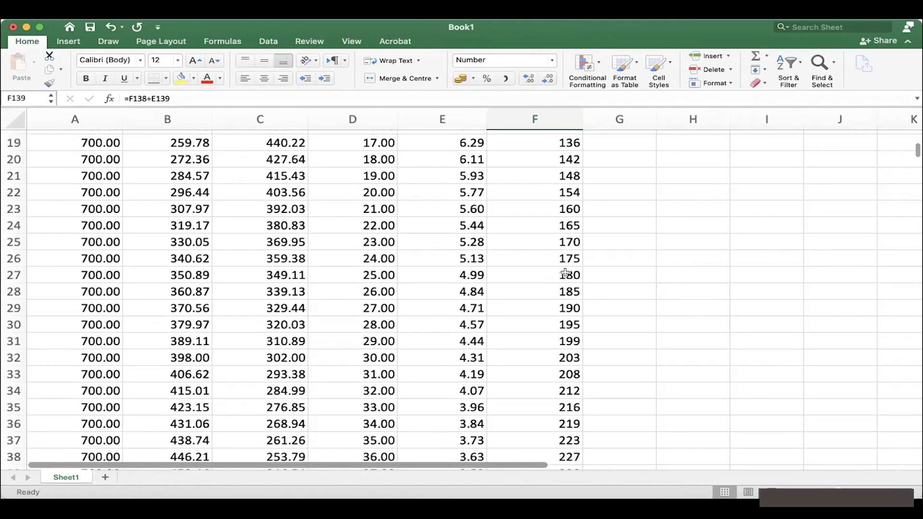
{"action": "scroll", "coordinate": [566, 308], "scroll_direction": "down", "scroll_amount": 4}
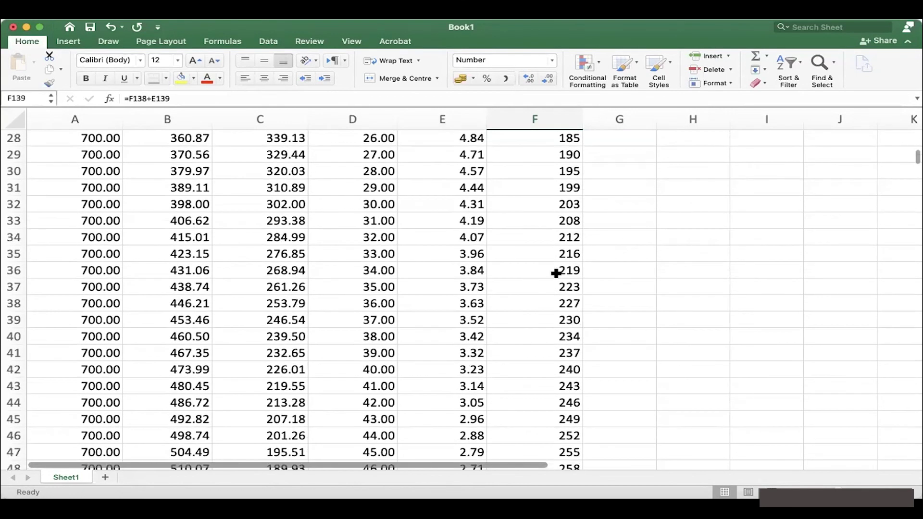
{"action": "scroll", "coordinate": [561, 293], "scroll_direction": "down", "scroll_amount": 7}
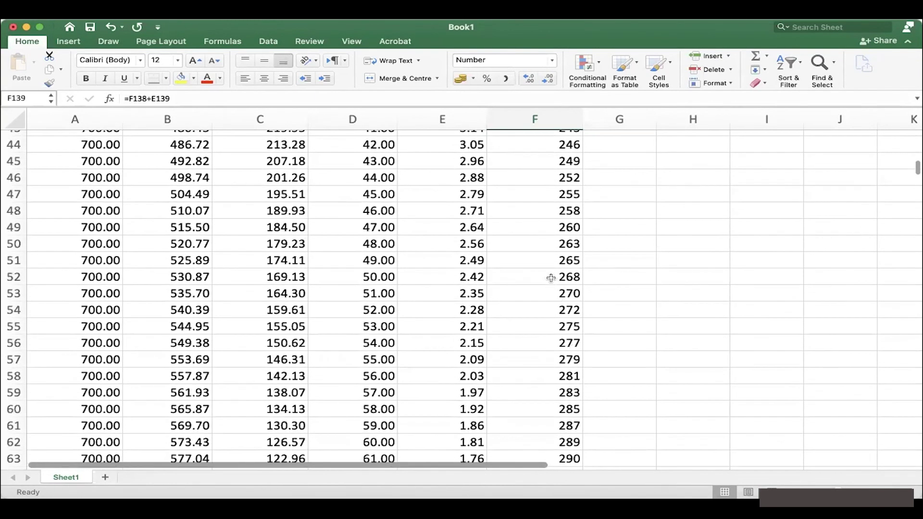
{"action": "scroll", "coordinate": [558, 293], "scroll_direction": "down", "scroll_amount": 6}
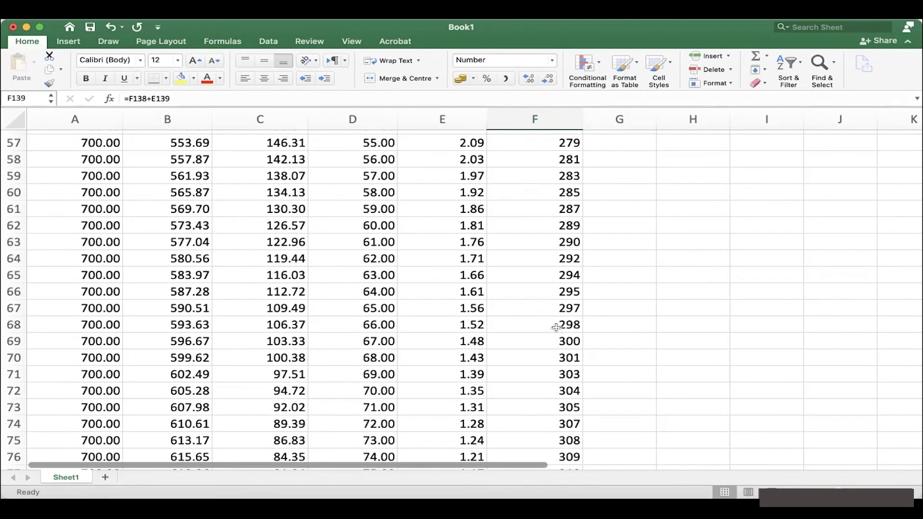
{"action": "scroll", "coordinate": [556, 350], "scroll_direction": "down", "scroll_amount": 15}
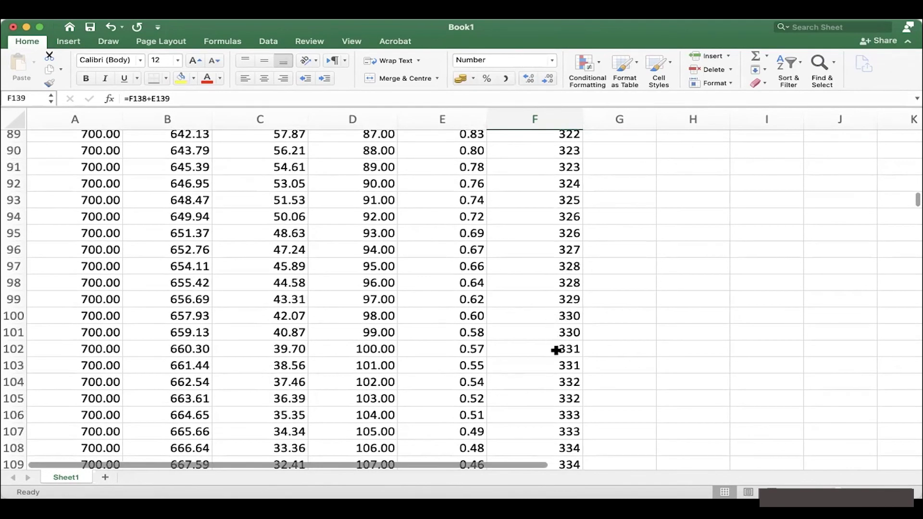
{"action": "scroll", "coordinate": [560, 396], "scroll_direction": "down", "scroll_amount": 5}
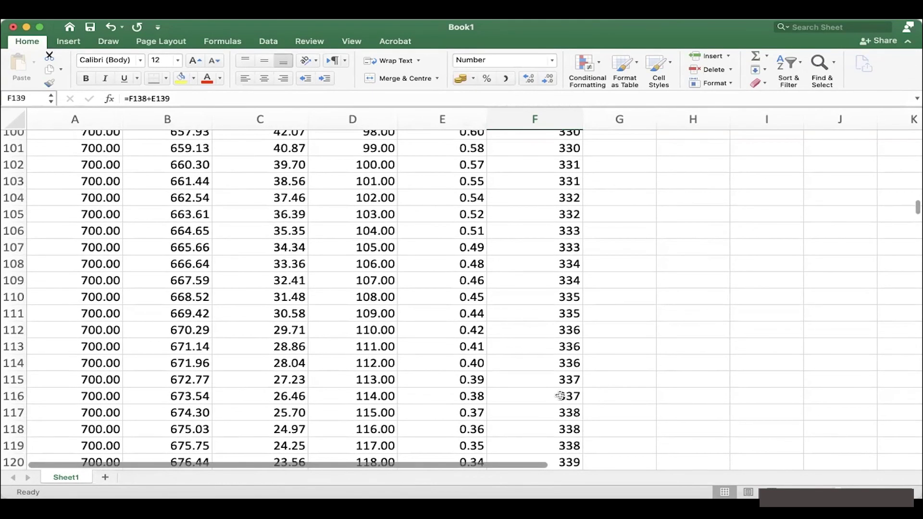
{"action": "left_click", "coordinate": [559, 325]}
{"action": "key", "text": "Down"}
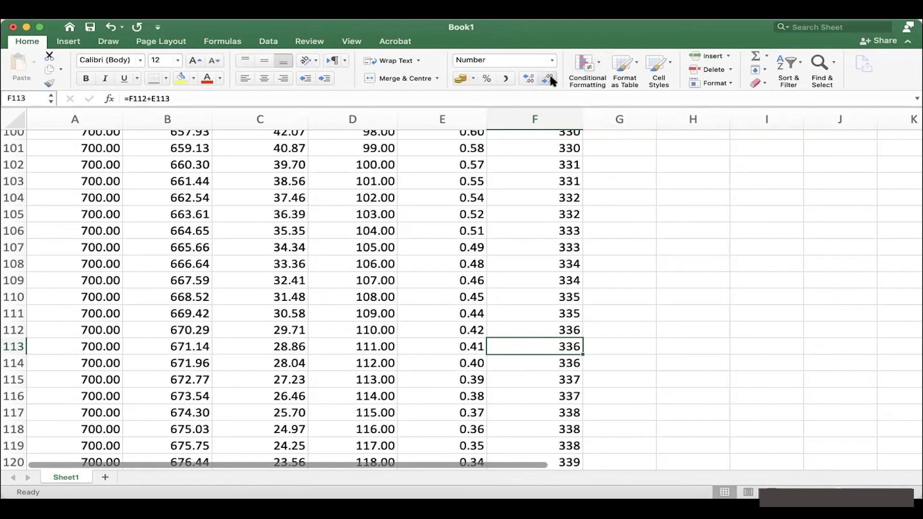
{"action": "scroll", "coordinate": [542, 398], "scroll_direction": "down", "scroll_amount": 6}
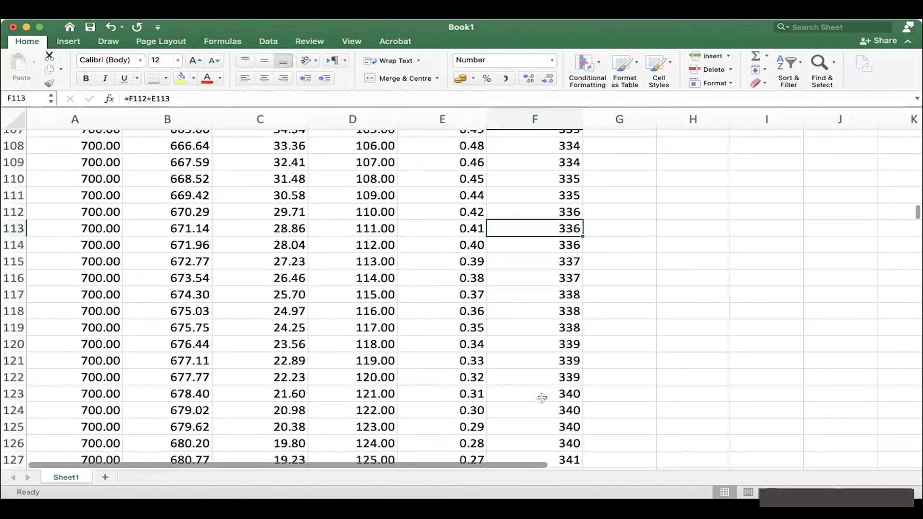
{"action": "scroll", "coordinate": [542, 398], "scroll_direction": "down", "scroll_amount": 5}
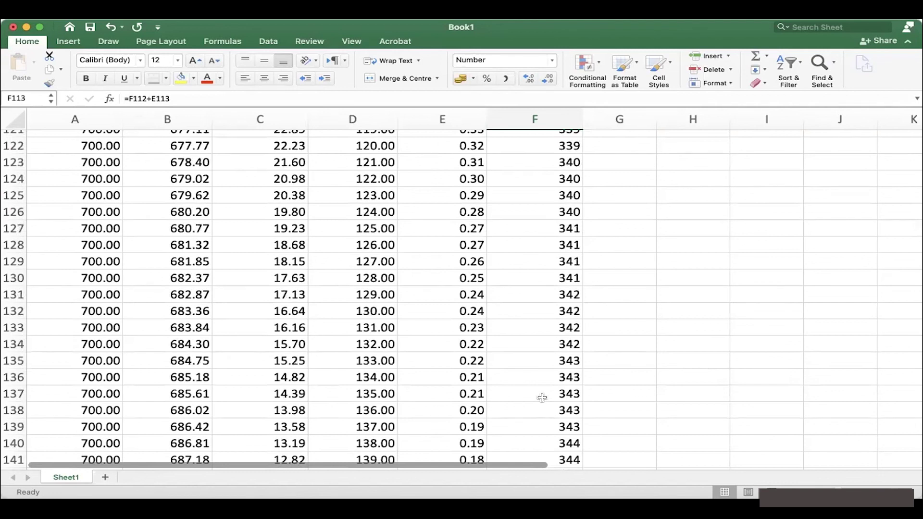
Highlight the net force column and the velocity column in turn to compare their values around rows 121 to 140
{"action": "left_click_drag", "start_coordinate": [253, 233], "coordinate": [263, 339]}
{"action": "left_click", "coordinate": [421, 306]}
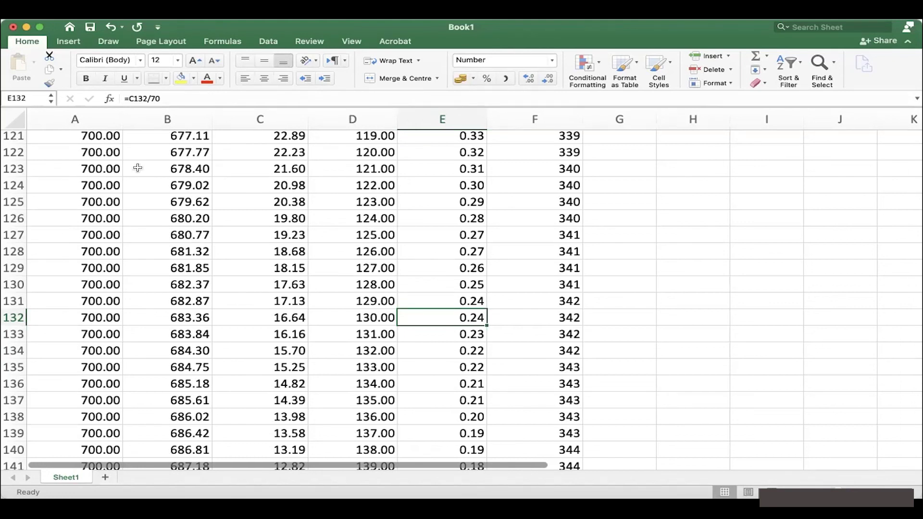
{"action": "left_click_drag", "start_coordinate": [272, 155], "coordinate": [272, 140]}
{"action": "left_click", "coordinate": [273, 123]}
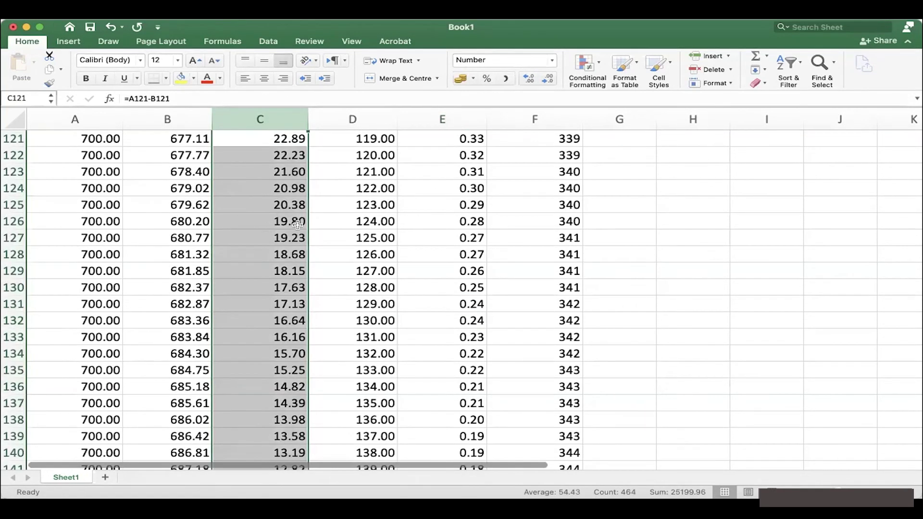
{"action": "left_click", "coordinate": [539, 117]}
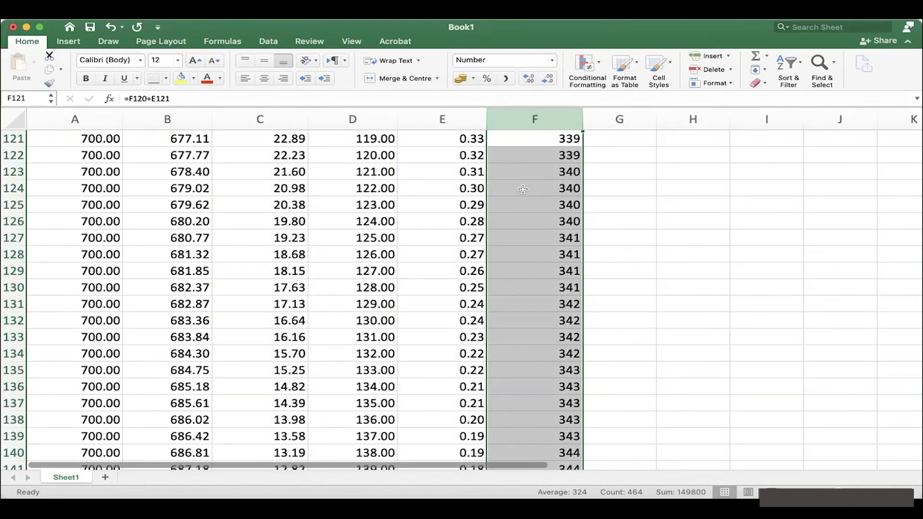
{"action": "left_click", "coordinate": [520, 286]}
Review the rounded velocities towards the end of the table and inspect row 439 from weight to acceleration
{"action": "scroll", "coordinate": [520, 285], "scroll_direction": "down", "scroll_amount": 14}
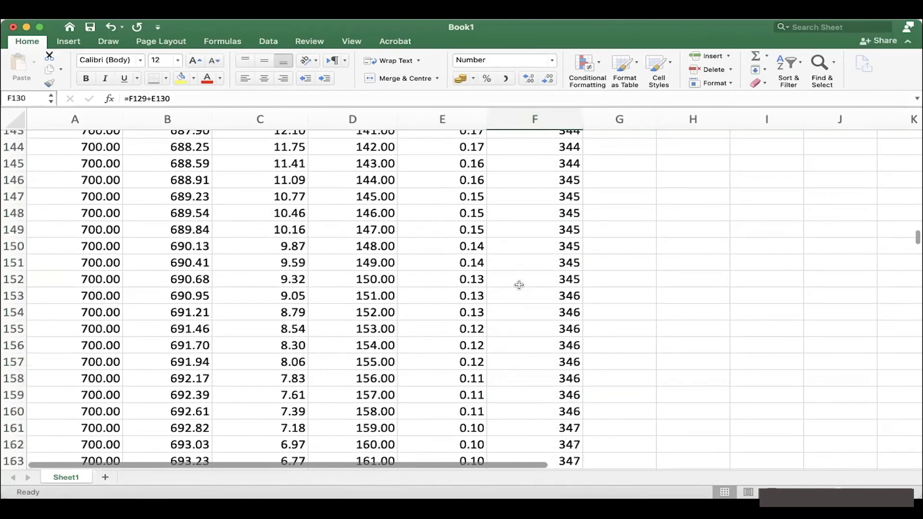
{"action": "scroll", "coordinate": [519, 285], "scroll_direction": "down", "scroll_amount": 20}
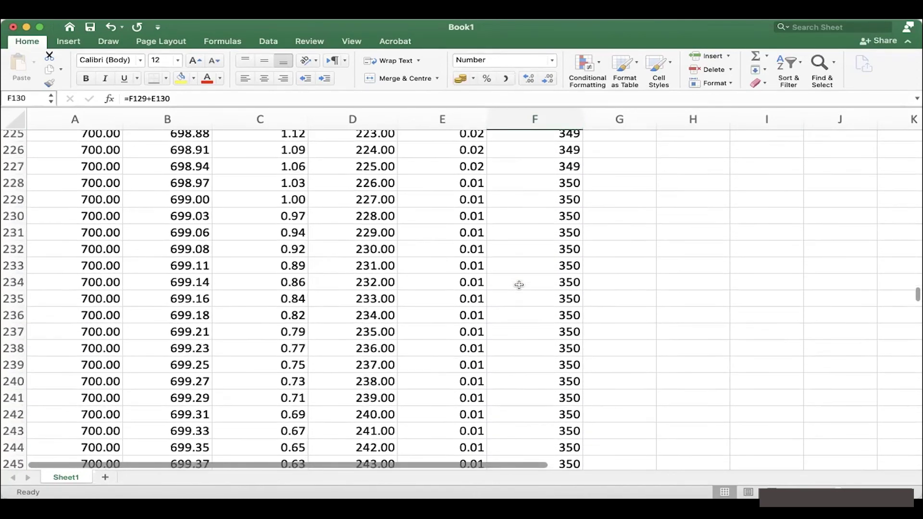
{"action": "scroll", "coordinate": [520, 286], "scroll_direction": "down", "scroll_amount": 20}
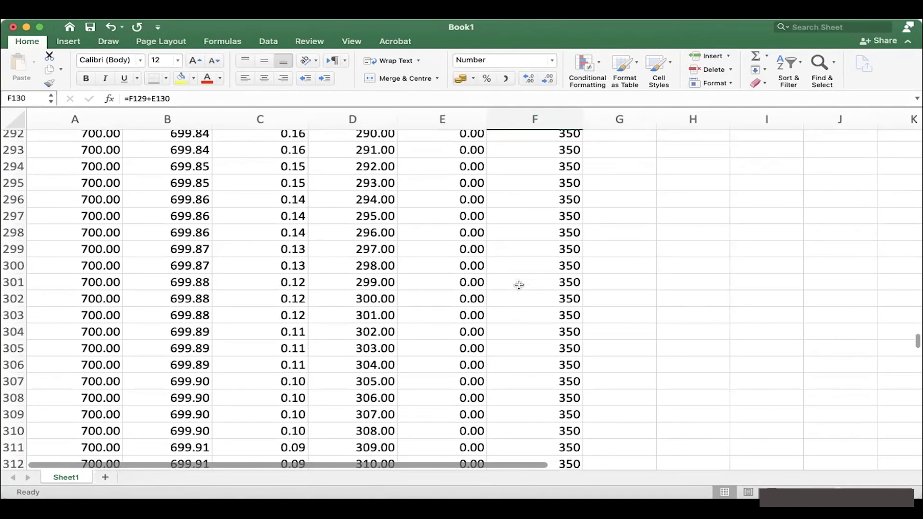
{"action": "scroll", "coordinate": [519, 285], "scroll_direction": "down", "scroll_amount": 20}
{"action": "scroll", "coordinate": [519, 285], "scroll_direction": "up", "scroll_amount": 17}
{"action": "left_click", "coordinate": [112, 236]}
{"action": "key", "text": "Right"}
{"action": "key", "text": "Right"}
{"action": "key", "text": "Right"}
{"action": "key", "text": "Right"}
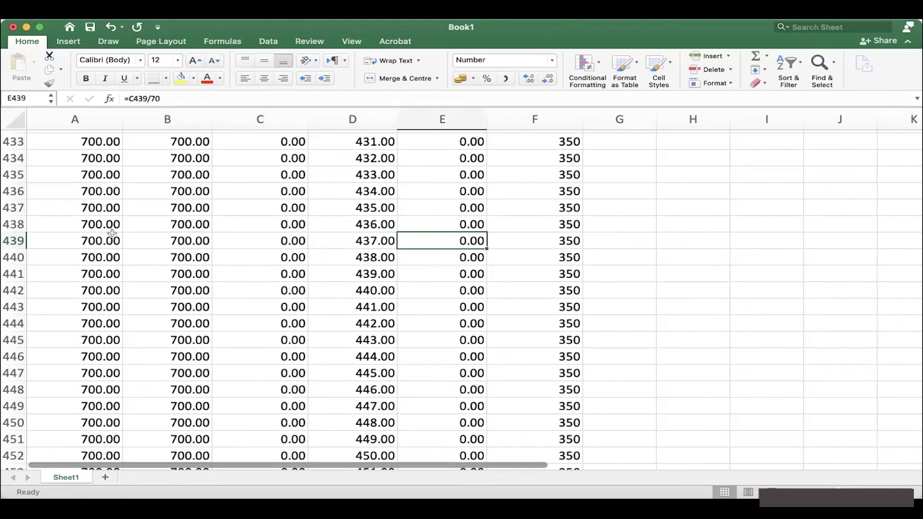
Inspect the velocity in row 439, and highlight the time, acceleration, net force, air resistance, weight and velocity columns in turn around rows 415 to 434
{"action": "key", "text": "Right"}
{"action": "scroll", "coordinate": [488, 262], "scroll_direction": "up", "scroll_amount": 2}
{"action": "scroll", "coordinate": [490, 262], "scroll_direction": "up", "scroll_amount": 5}
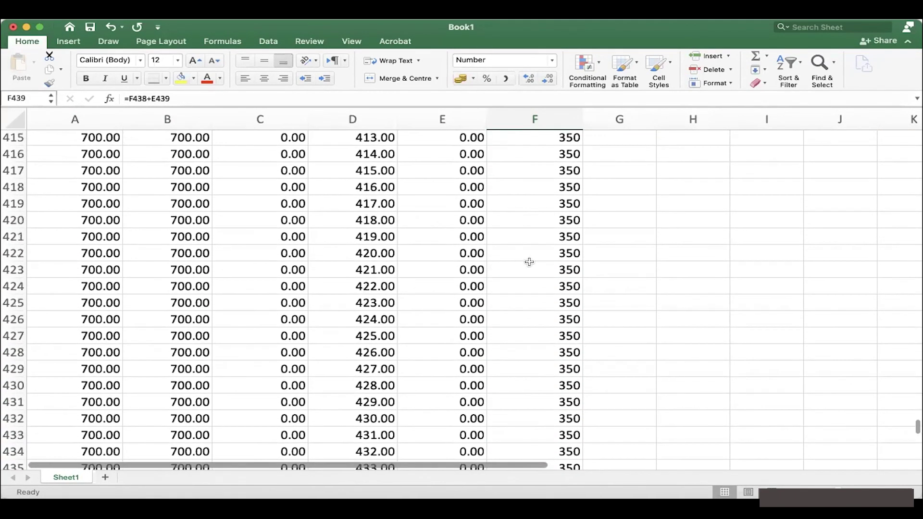
{"action": "left_click", "coordinate": [355, 118]}
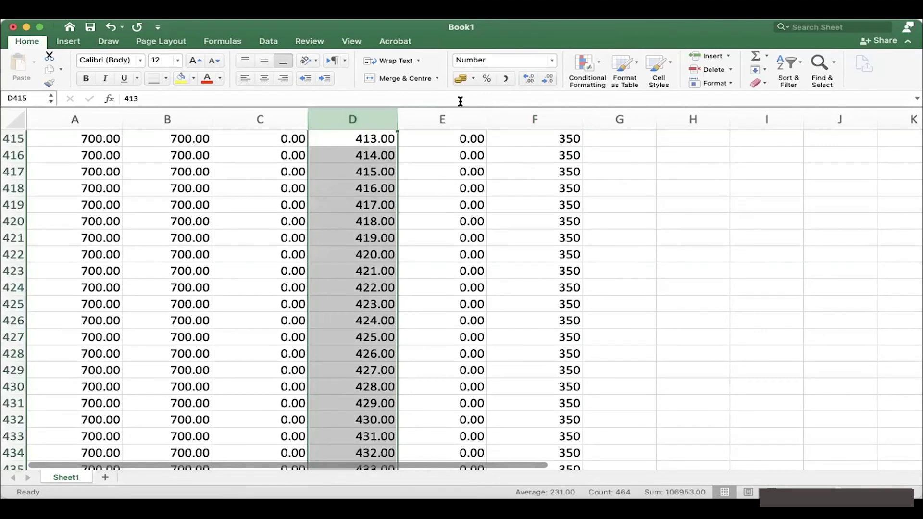
{"action": "left_click", "coordinate": [445, 108]}
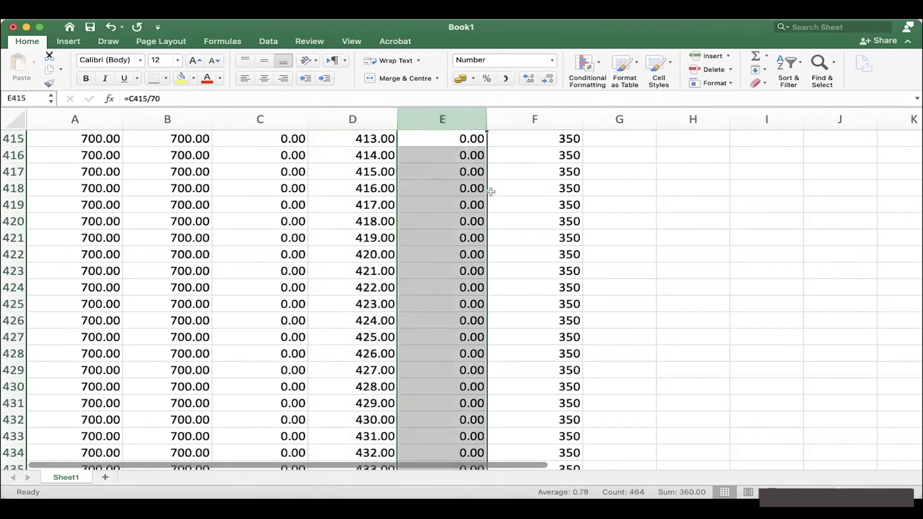
{"action": "left_click", "coordinate": [276, 117]}
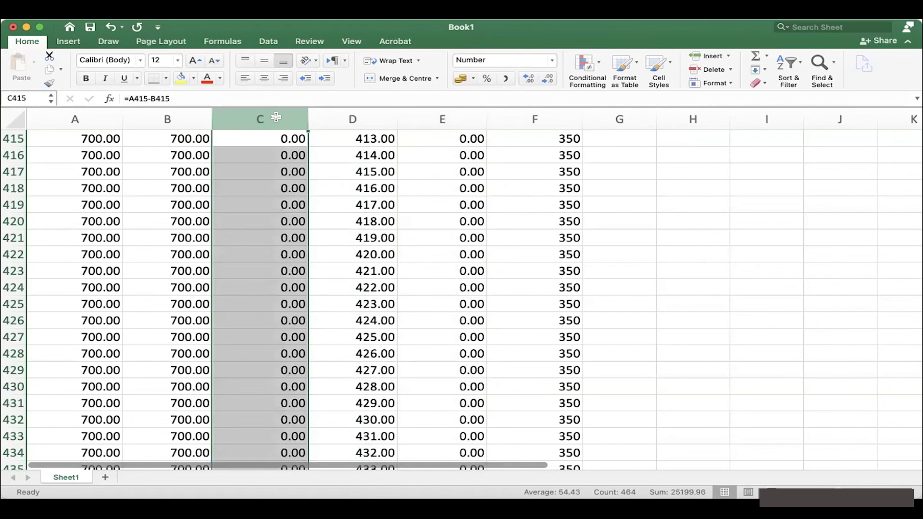
{"action": "left_click", "coordinate": [191, 116]}
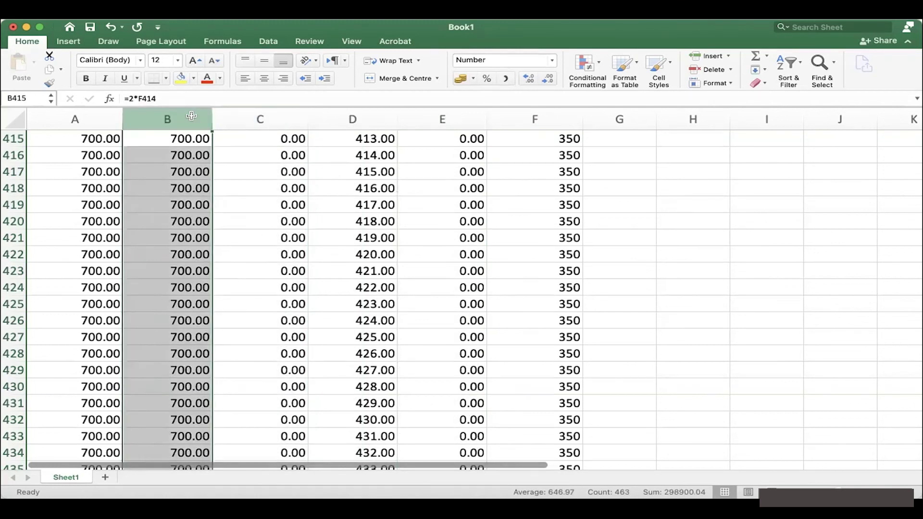
{"action": "left_click", "coordinate": [88, 112]}
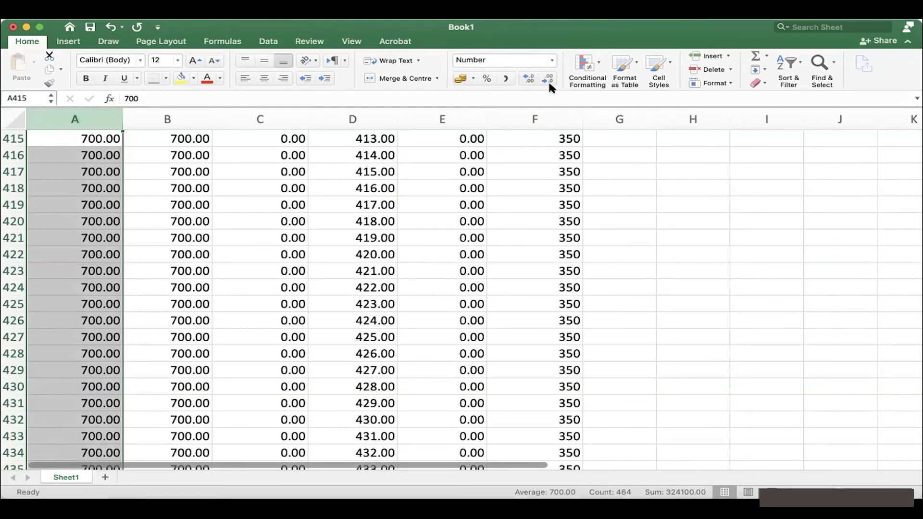
{"action": "left_click", "coordinate": [553, 118]}
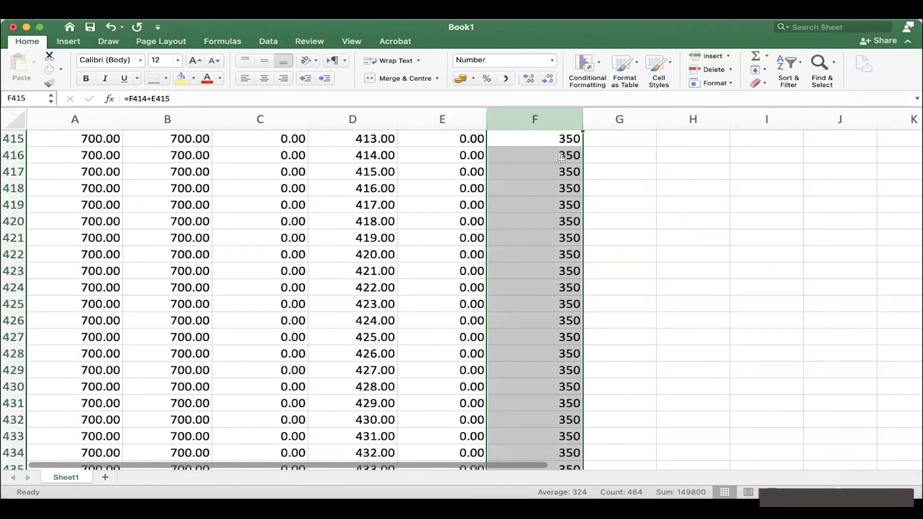
Inspect the velocity in cell F421 and review the table's values back up through the rows above it
{"action": "left_click", "coordinate": [563, 243]}
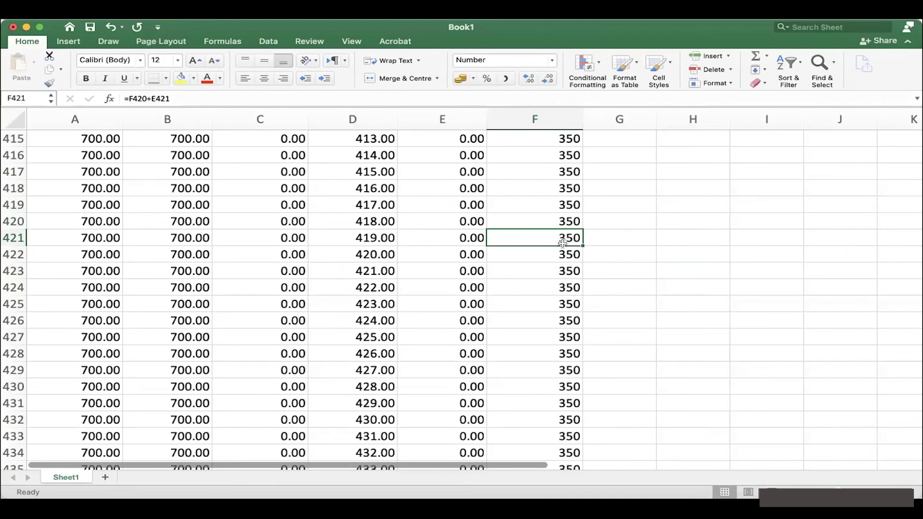
{"action": "scroll", "coordinate": [563, 243], "scroll_direction": "up", "scroll_amount": 8}
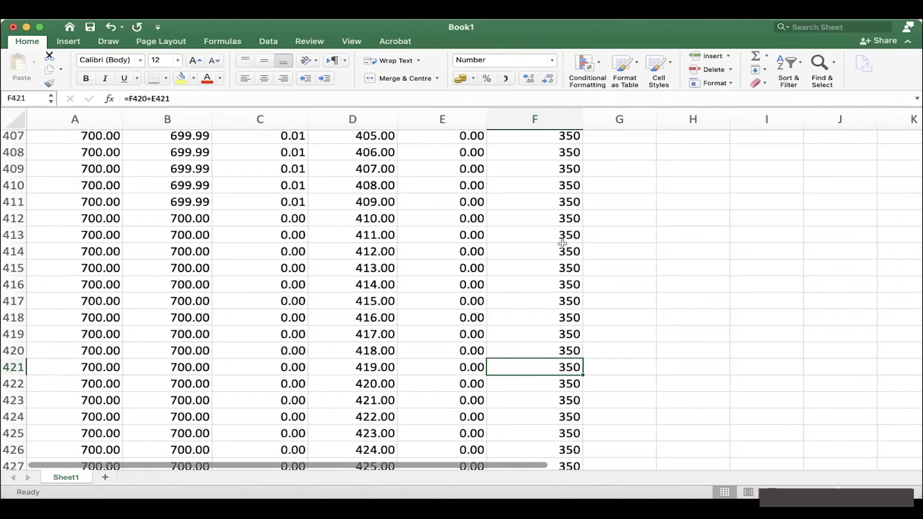
{"action": "scroll", "coordinate": [562, 243], "scroll_direction": "up", "scroll_amount": 7}
{"action": "scroll", "coordinate": [547, 186], "scroll_direction": "up", "scroll_amount": 1}
{"action": "scroll", "coordinate": [547, 186], "scroll_direction": "up", "scroll_amount": 10}
{"action": "scroll", "coordinate": [547, 186], "scroll_direction": "up", "scroll_amount": 11}
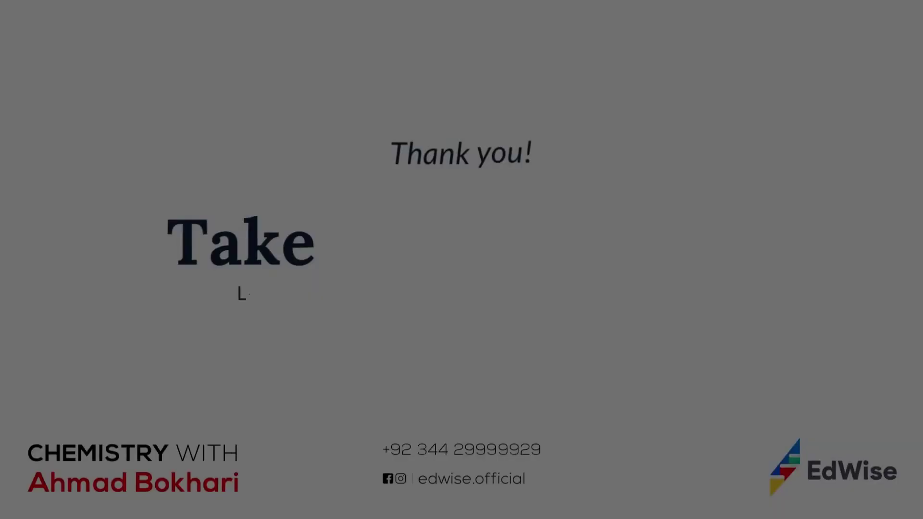